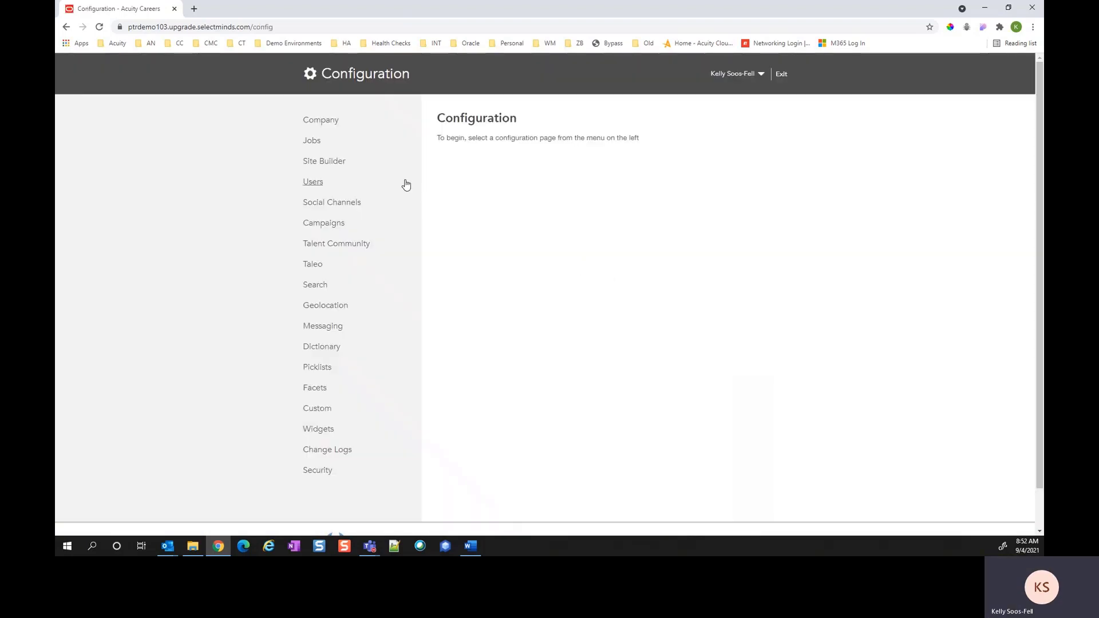
Look over the Site Pages list in Site Builder and open the settings of the default site
{"action": "left_click", "coordinate": [322, 164]}
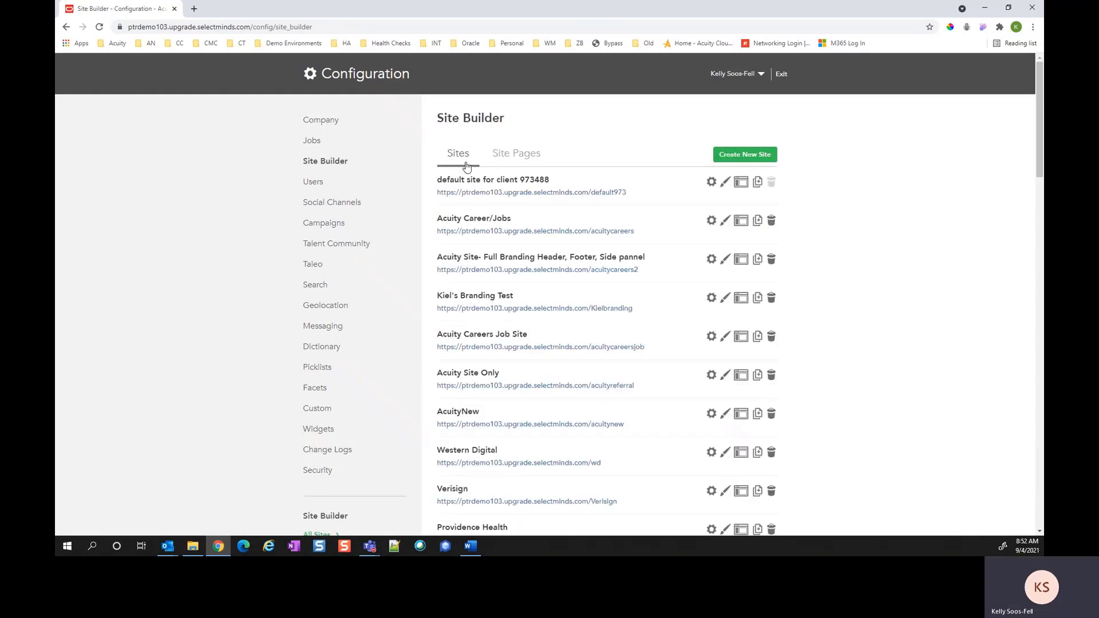
{"action": "left_click", "coordinate": [517, 158]}
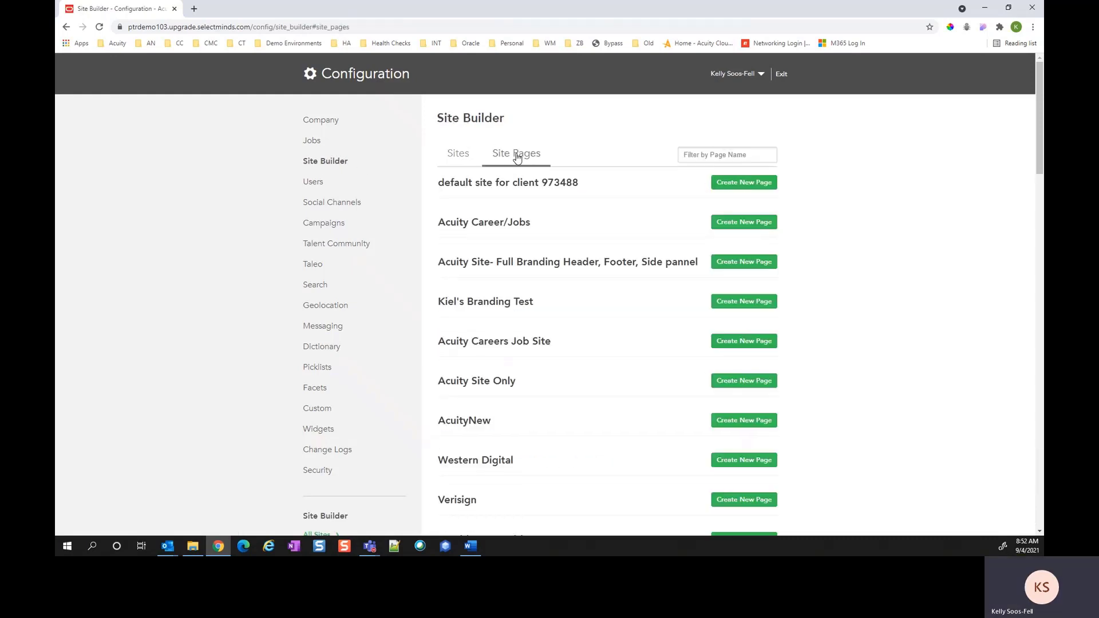
{"action": "left_click", "coordinate": [461, 156]}
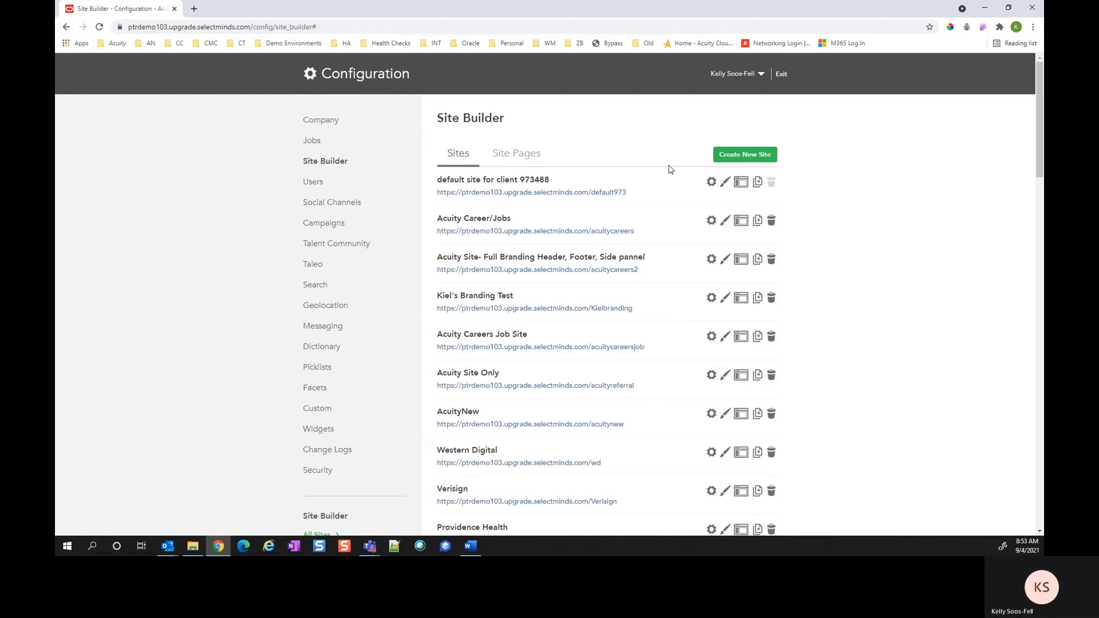
{"action": "left_click", "coordinate": [712, 184]}
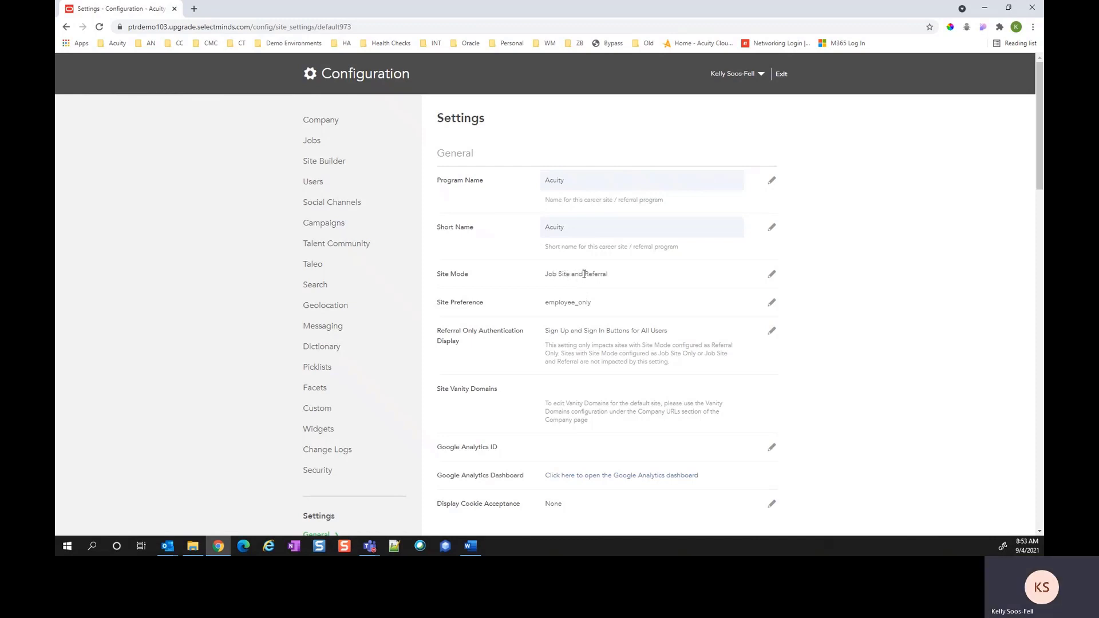
Check which Site Mode options are available for the default site and cancel the edit
{"action": "left_click", "coordinate": [772, 274]}
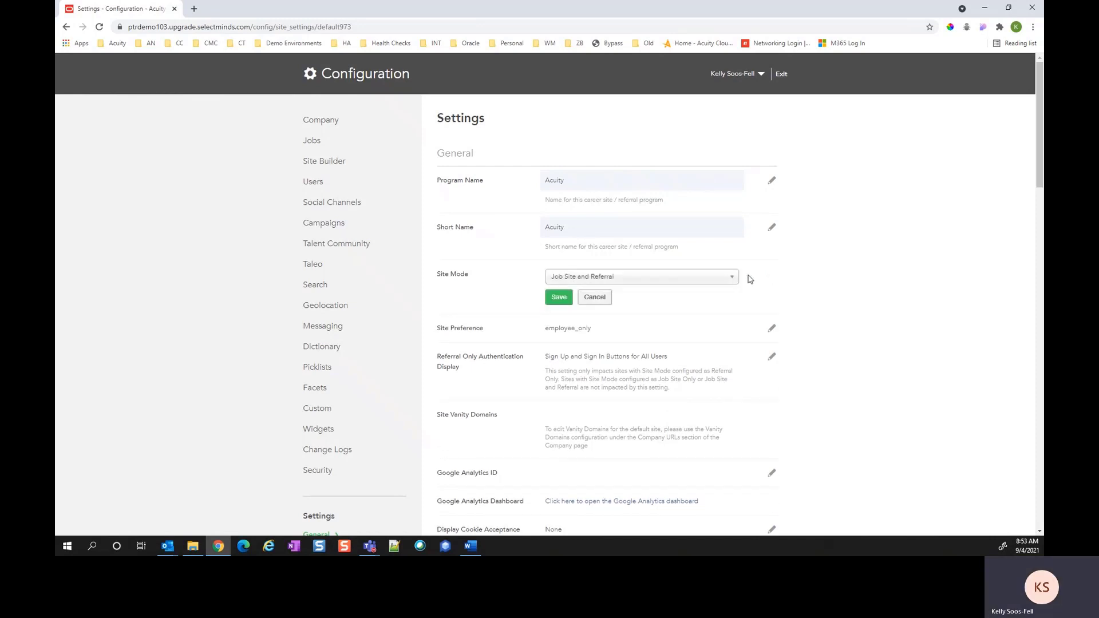
{"action": "left_click", "coordinate": [730, 279]}
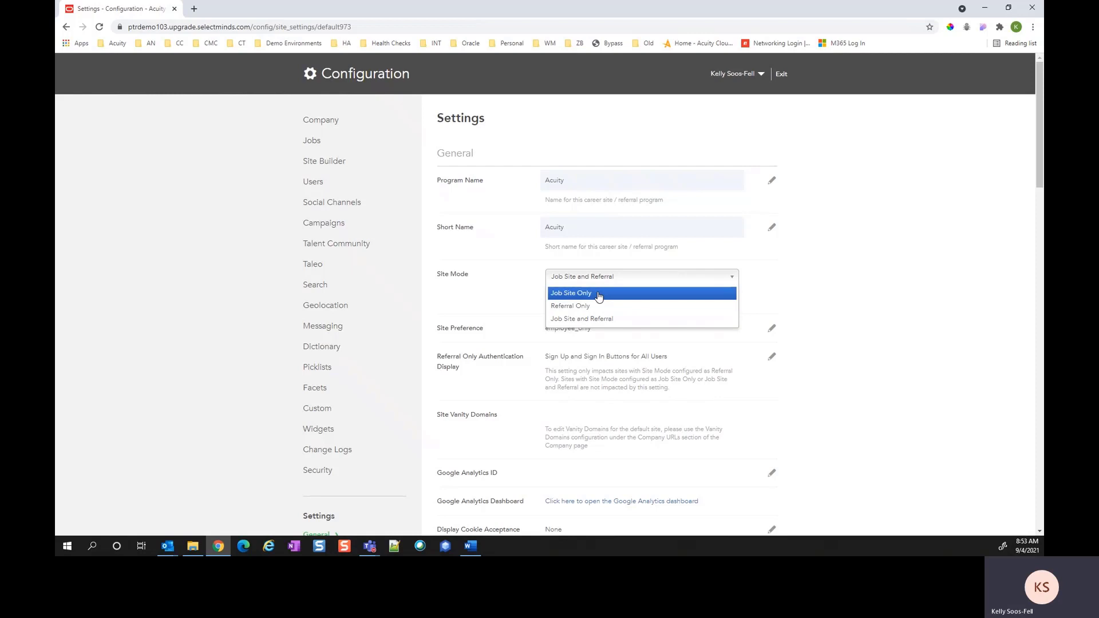
{"action": "left_click", "coordinate": [527, 296]}
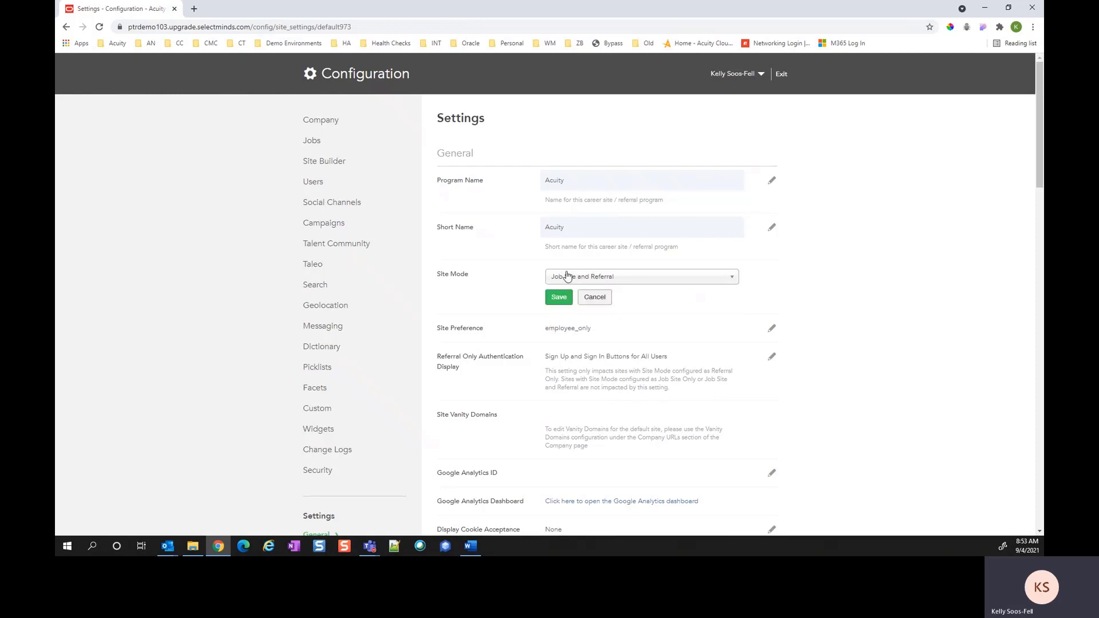
{"action": "left_click", "coordinate": [593, 296]}
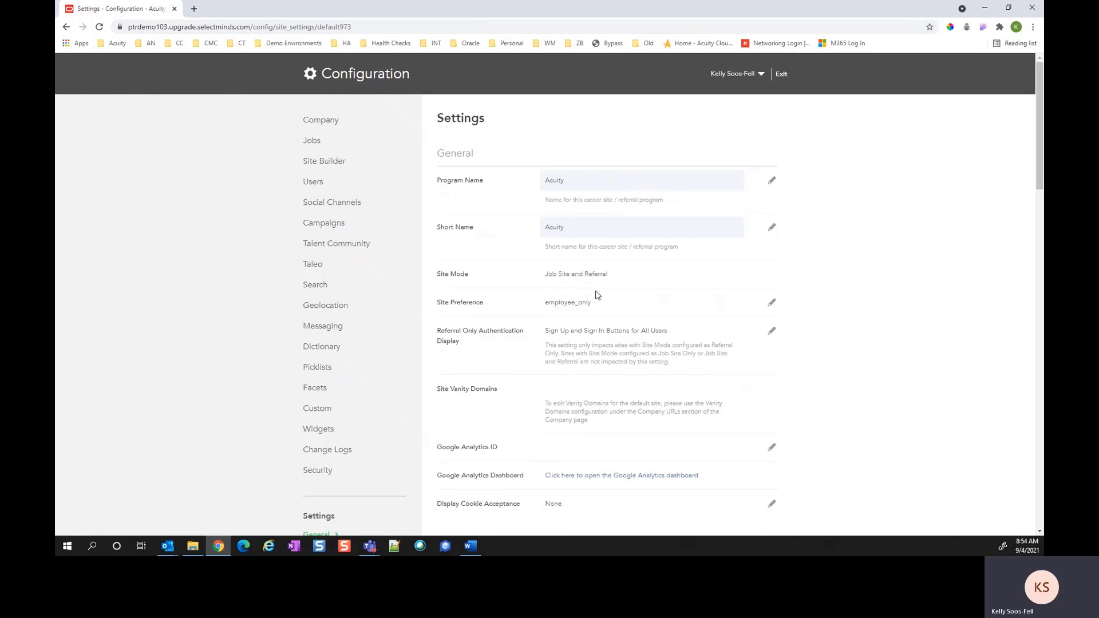
Check which Site Preference options are available for the default site and cancel the edit
{"action": "left_click", "coordinate": [771, 305]}
{"action": "left_click", "coordinate": [730, 308]}
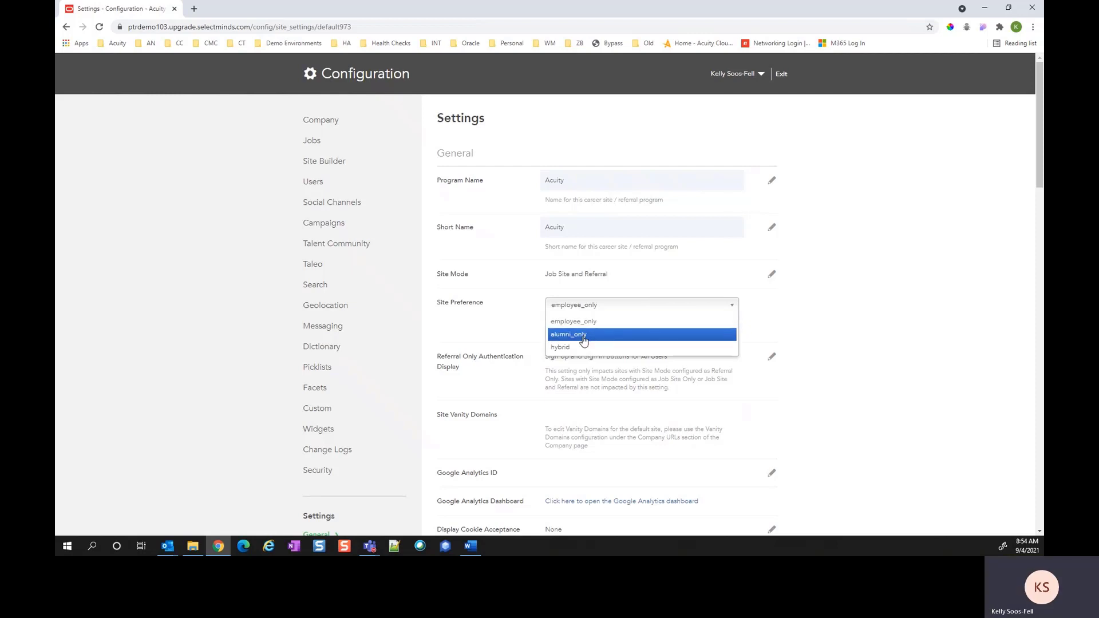
{"action": "left_click", "coordinate": [506, 335]}
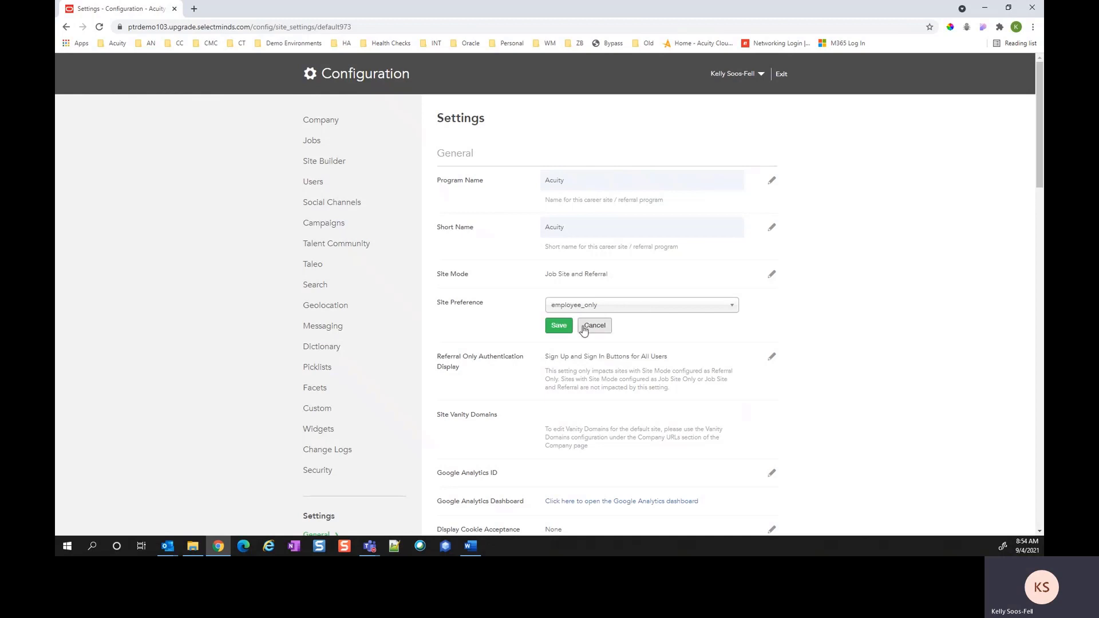
{"action": "left_click", "coordinate": [596, 326]}
Examine the remaining General settings, including Referral Only Authentication Display, Site Vanity Domains and Google Analytics
{"action": "scroll", "coordinate": [602, 325], "scroll_direction": "down", "scroll_amount": 4}
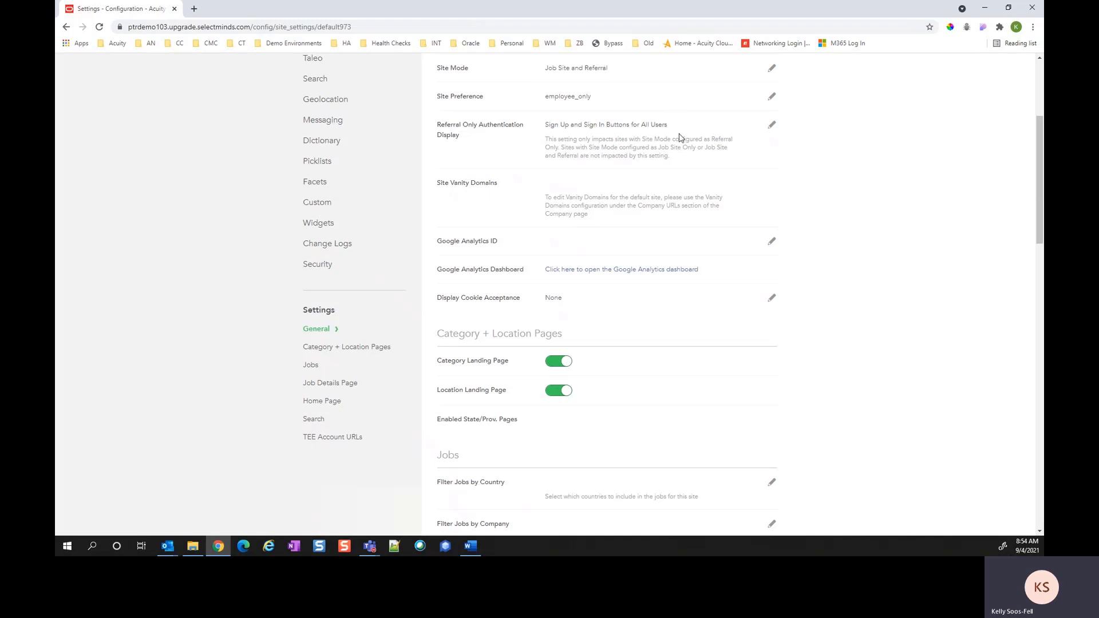
{"action": "scroll", "coordinate": [761, 171], "scroll_direction": "up", "scroll_amount": 1}
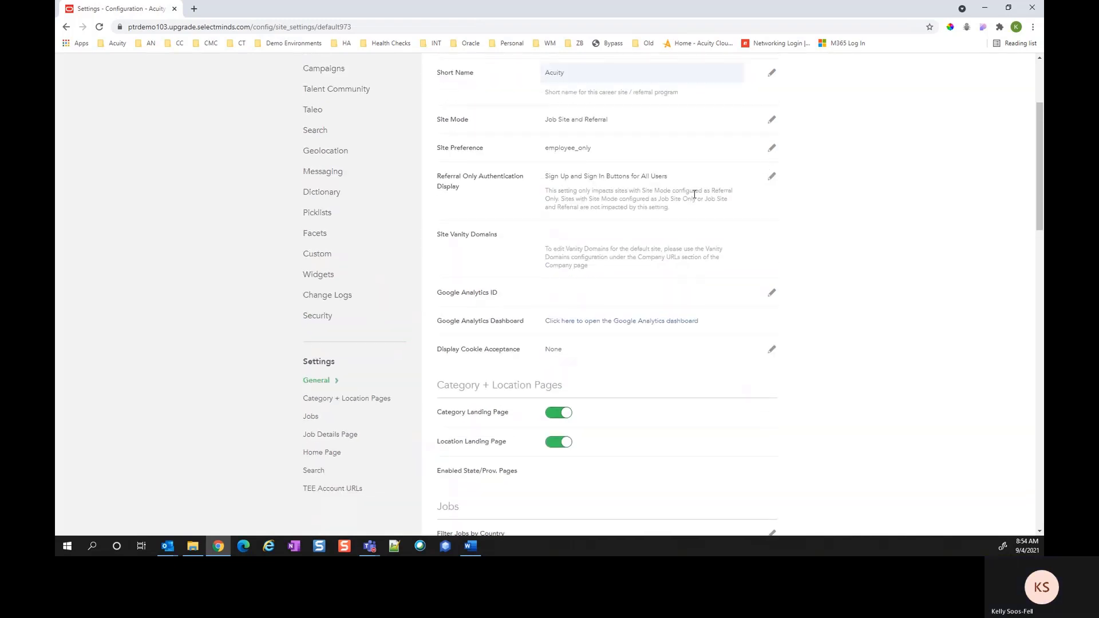
{"action": "scroll", "coordinate": [699, 201], "scroll_direction": "up", "scroll_amount": 1}
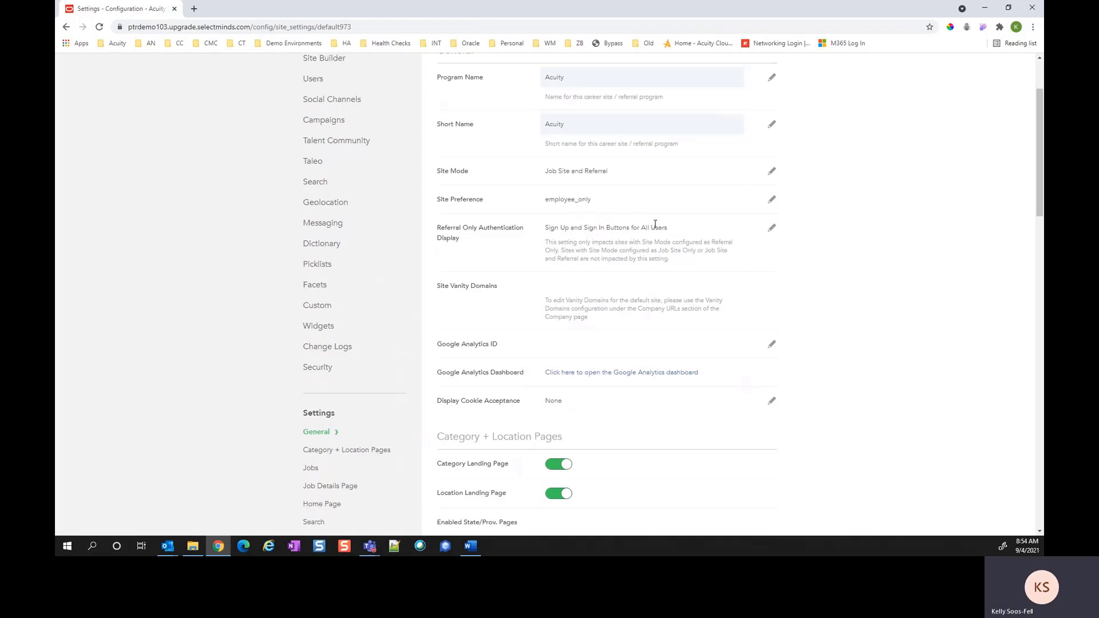
{"action": "scroll", "coordinate": [798, 246], "scroll_direction": "up", "scroll_amount": 2}
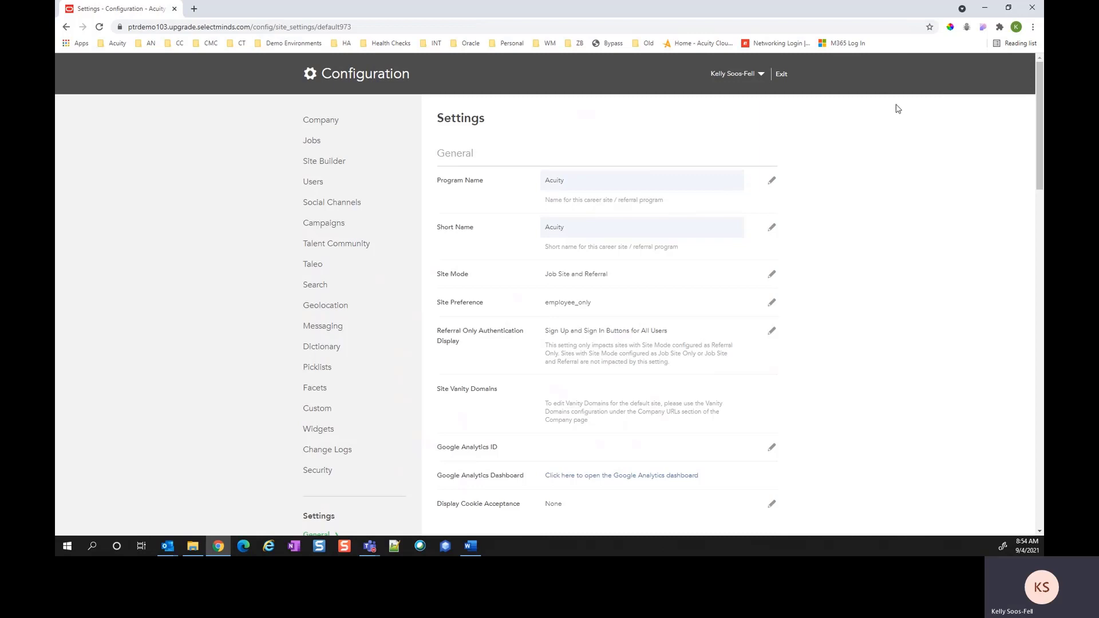
{"action": "scroll", "coordinate": [743, 245], "scroll_direction": "down", "scroll_amount": 1}
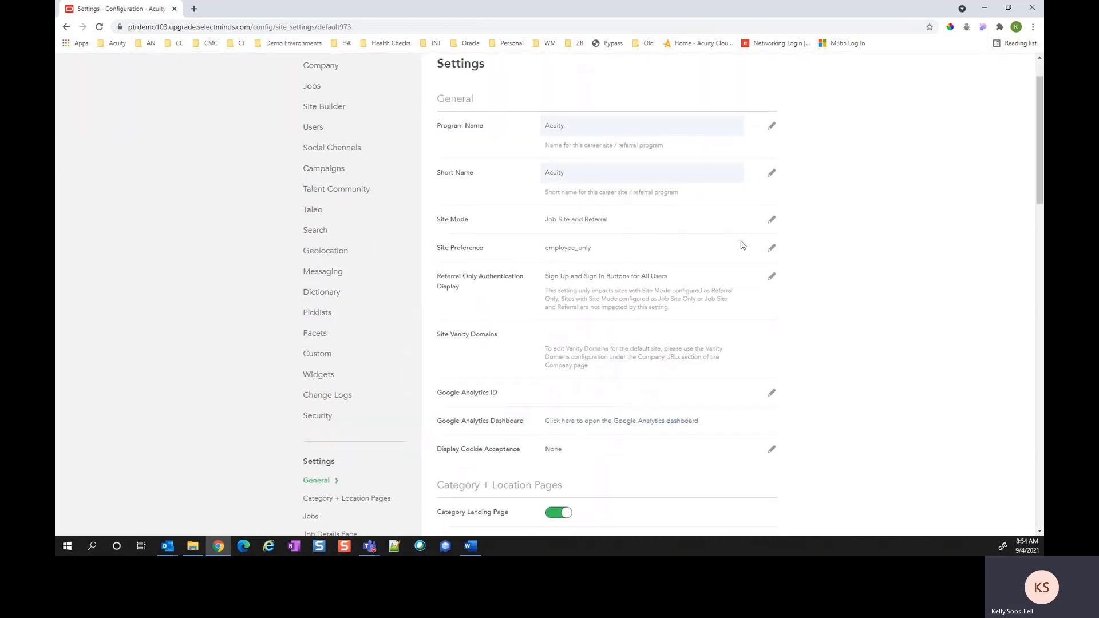
{"action": "scroll", "coordinate": [743, 245], "scroll_direction": "down", "scroll_amount": 2}
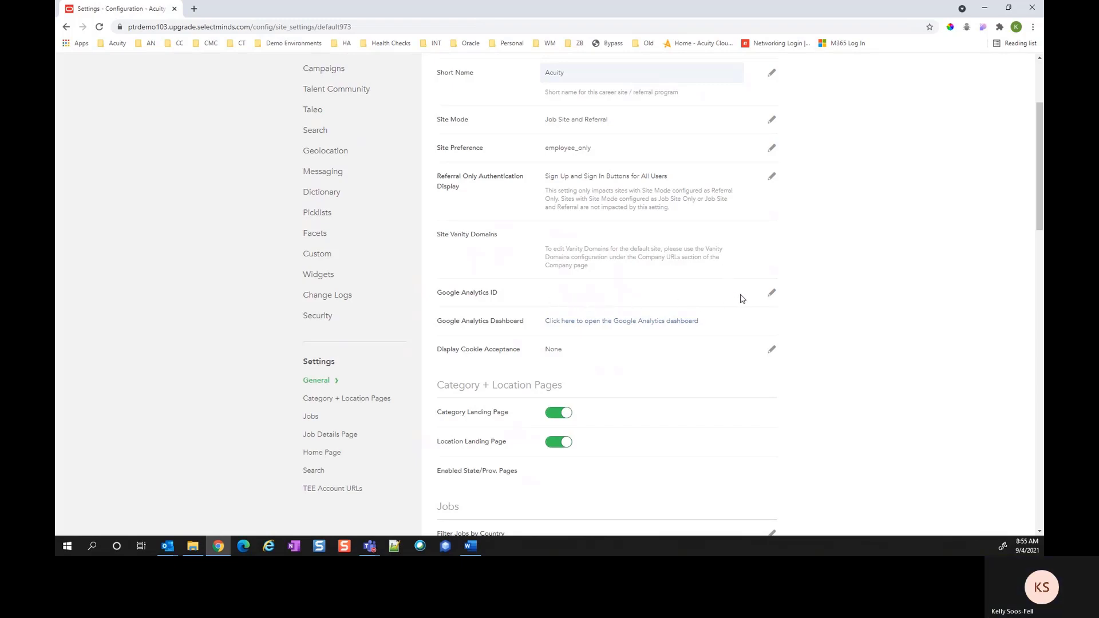
Check which Display Cookie Acceptance options are available and cancel the edit
{"action": "scroll", "coordinate": [741, 299], "scroll_direction": "down", "scroll_amount": 1}
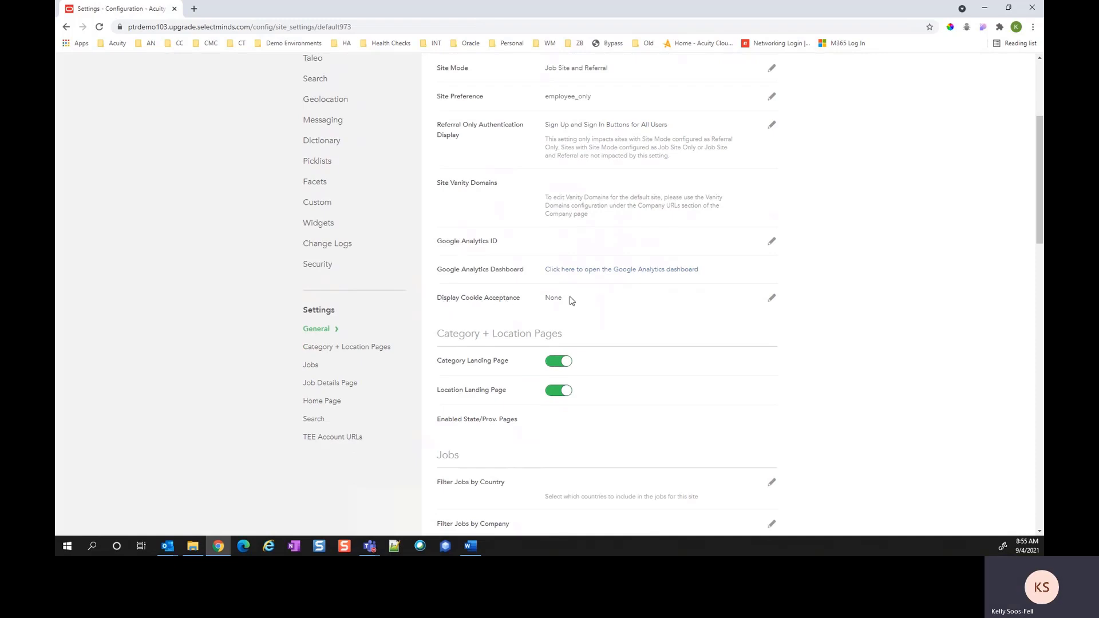
{"action": "left_click", "coordinate": [771, 298]}
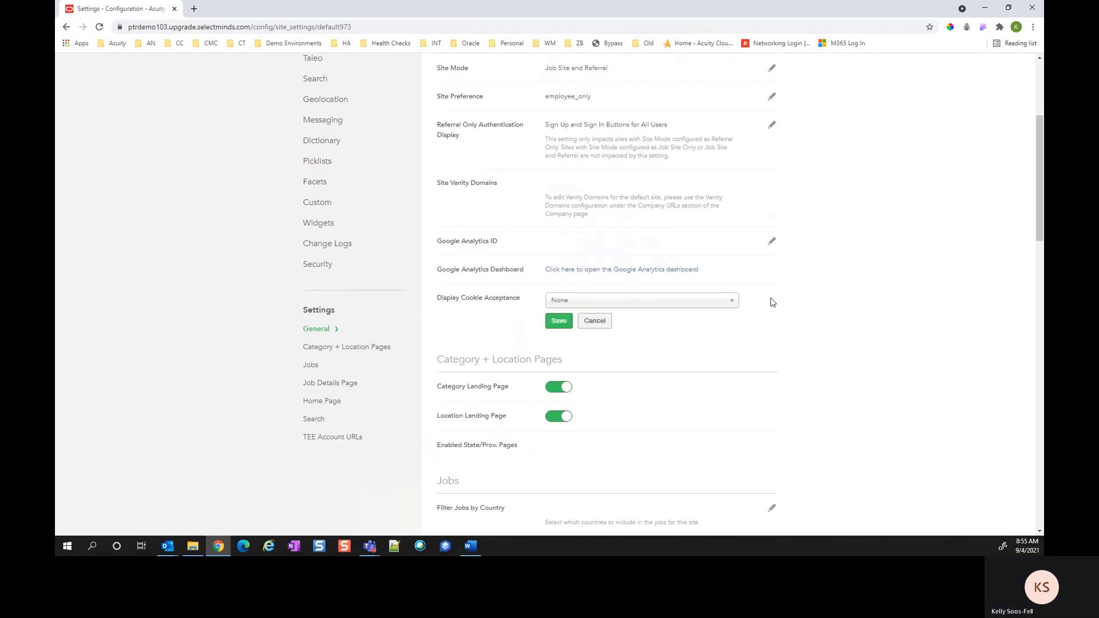
{"action": "left_click", "coordinate": [706, 304]}
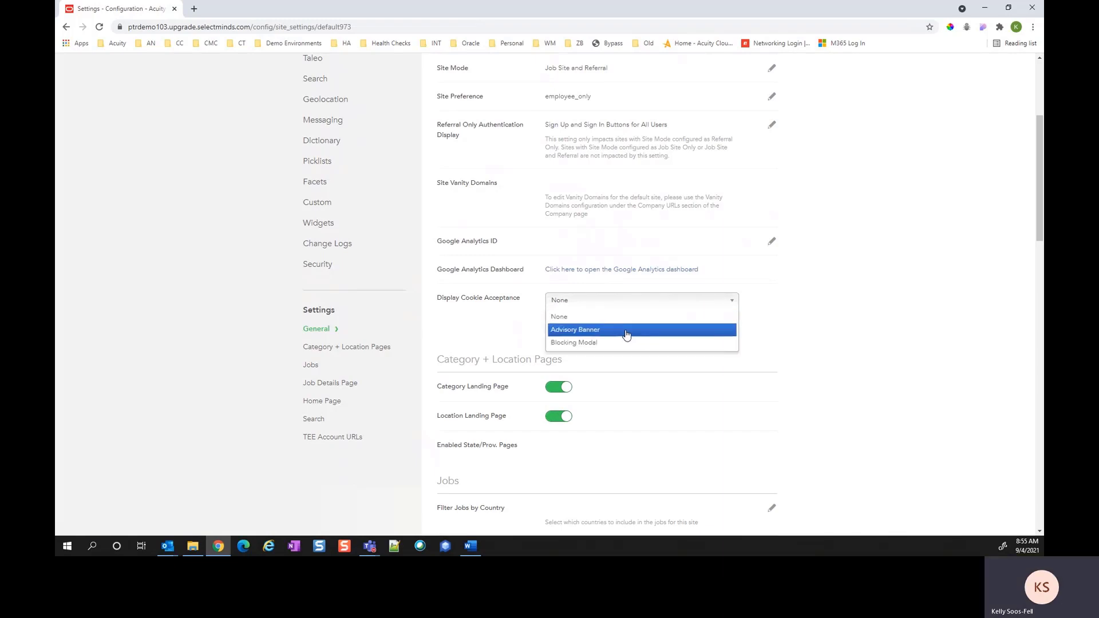
{"action": "left_click", "coordinate": [782, 327]}
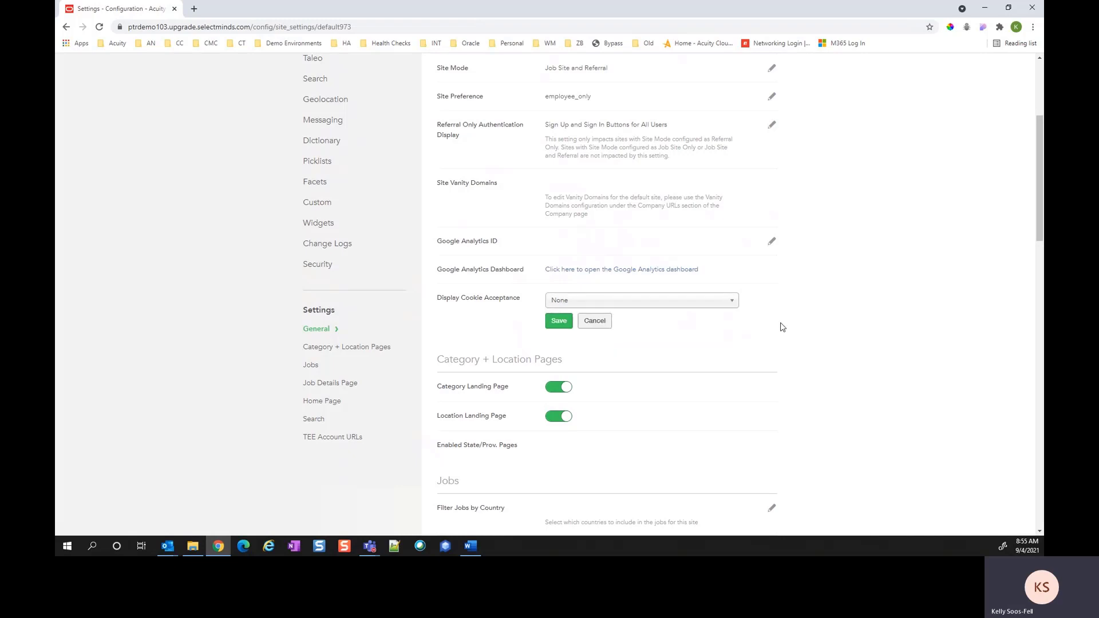
{"action": "left_click", "coordinate": [595, 320]}
Examine the Category + Location Pages settings and the Jobs filters by country, company and career section
{"action": "scroll", "coordinate": [779, 333], "scroll_direction": "down", "scroll_amount": 1}
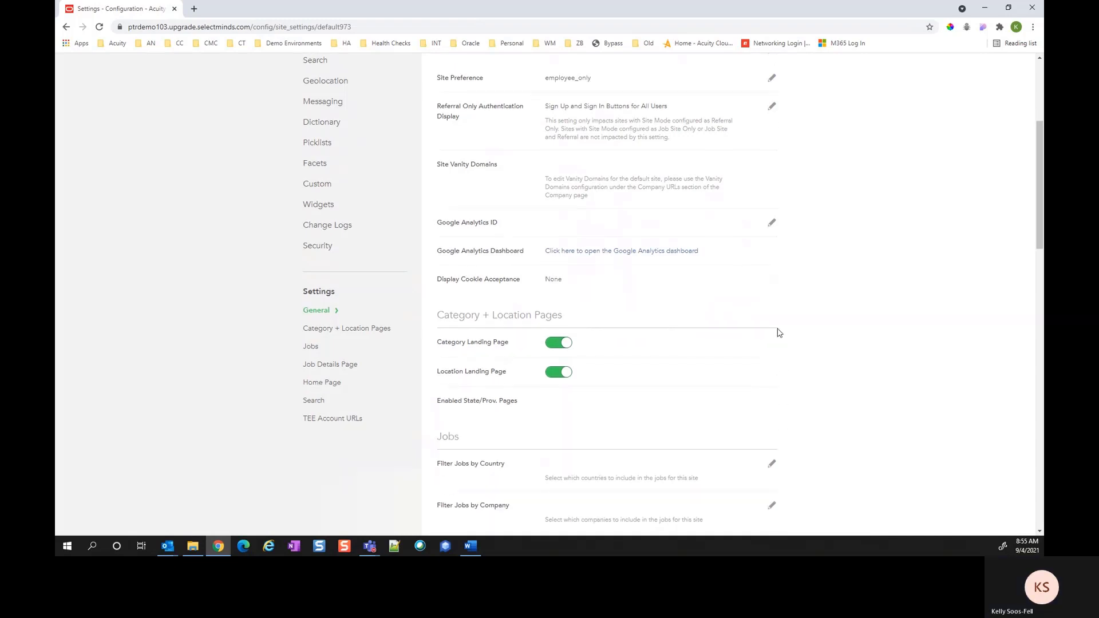
{"action": "scroll", "coordinate": [779, 334], "scroll_direction": "down", "scroll_amount": 3}
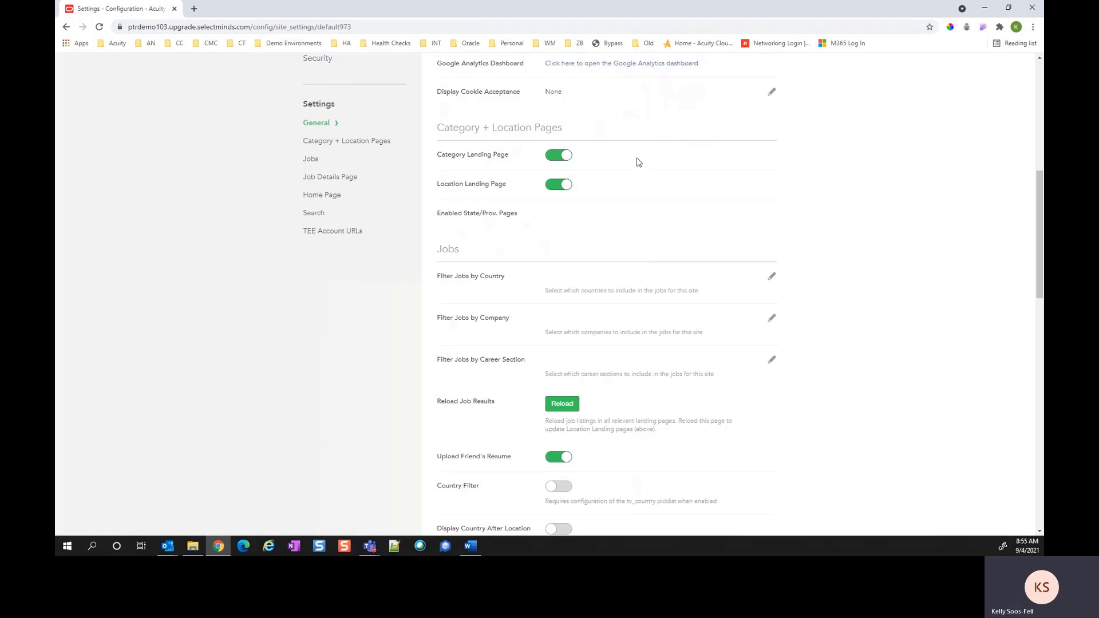
{"action": "scroll", "coordinate": [641, 163], "scroll_direction": "down", "scroll_amount": 3}
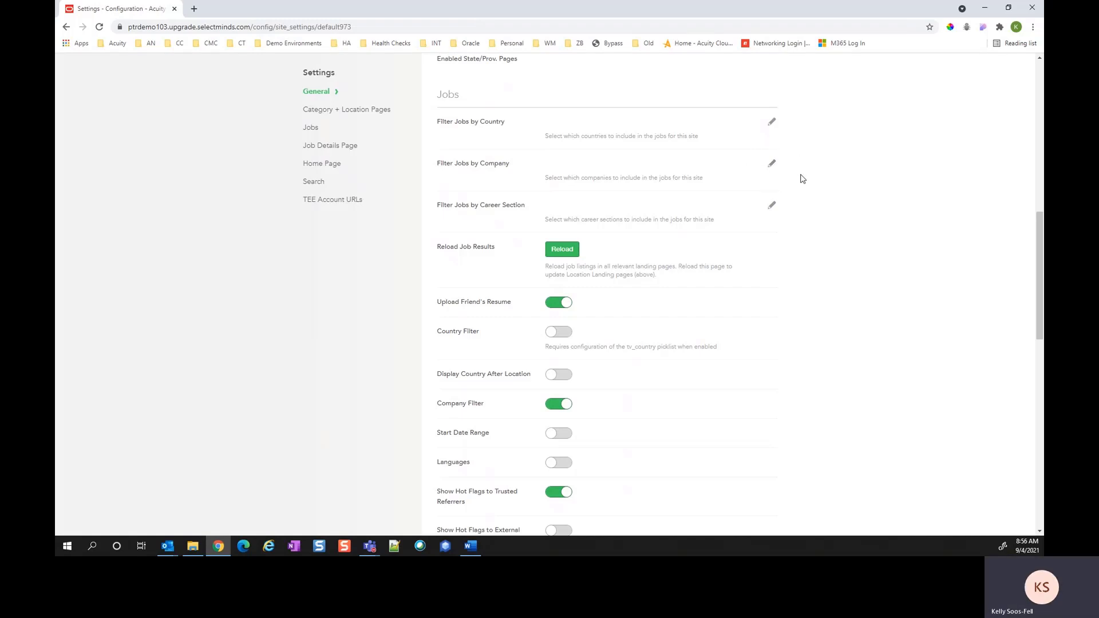
{"action": "left_click_drag", "start_coordinate": [480, 165], "coordinate": [513, 166]}
{"action": "left_click_drag", "start_coordinate": [479, 207], "coordinate": [529, 211]}
{"action": "left_click", "coordinate": [576, 216]}
Examine the Jobs display switches, from Upload Friend's Resume and Company Filter to the Hot Flags settings
{"action": "scroll", "coordinate": [677, 269], "scroll_direction": "down", "scroll_amount": 3}
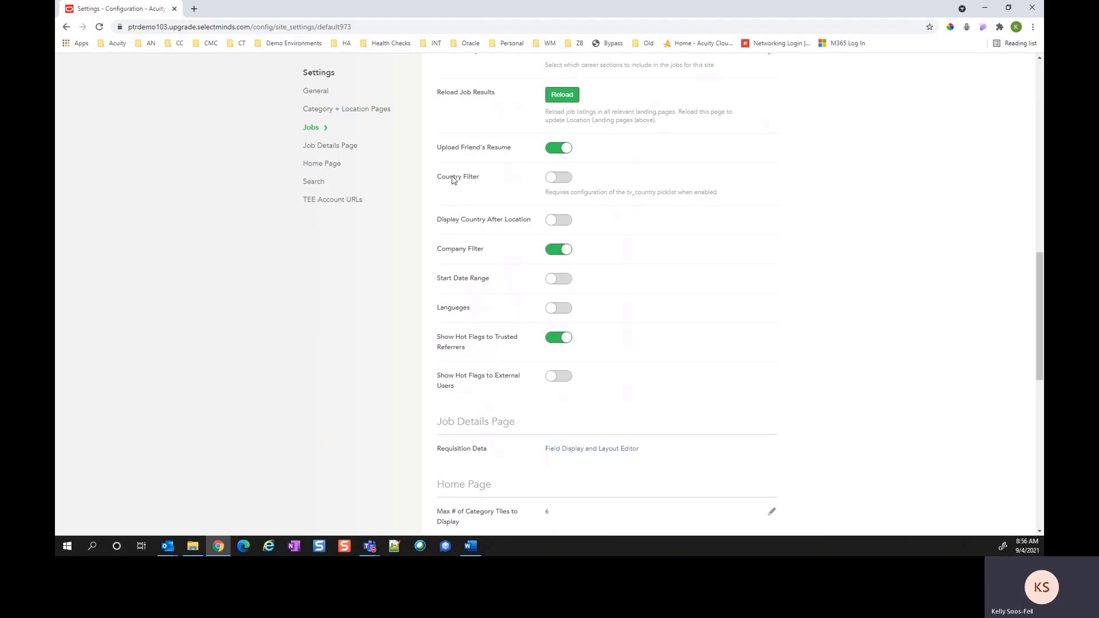
{"action": "left_click_drag", "start_coordinate": [442, 252], "coordinate": [470, 254]}
{"action": "left_click", "coordinate": [456, 254]}
{"action": "scroll", "coordinate": [520, 380], "scroll_direction": "down", "scroll_amount": 3}
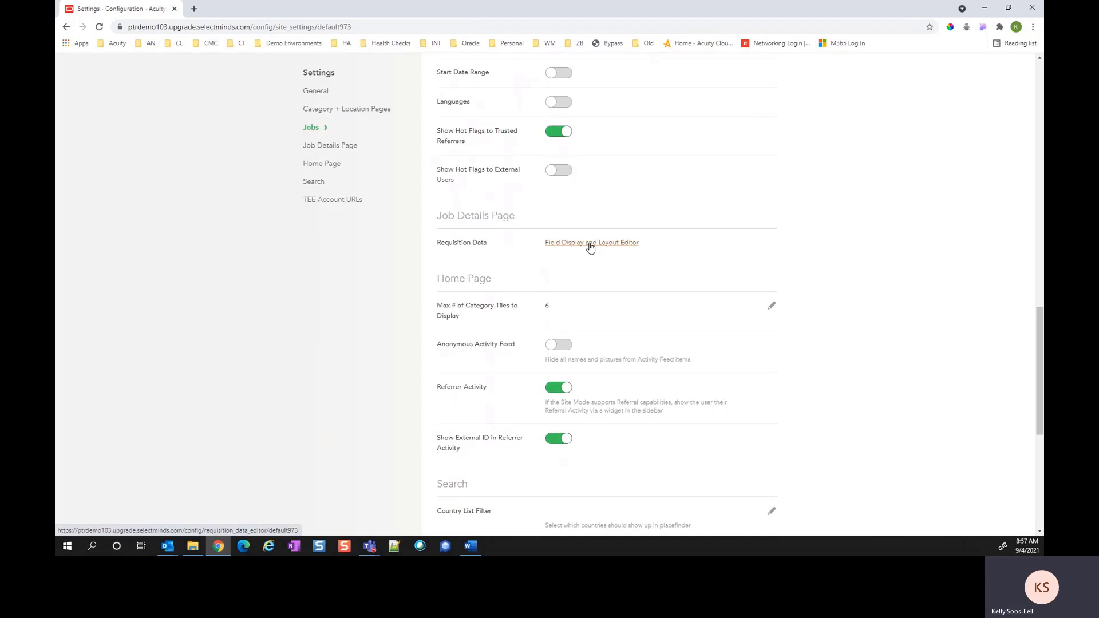
Open the Field Display and Layout Editor for requisition data and move Maximum Salary directly below Hiring Manager
{"action": "left_click", "coordinate": [590, 243]}
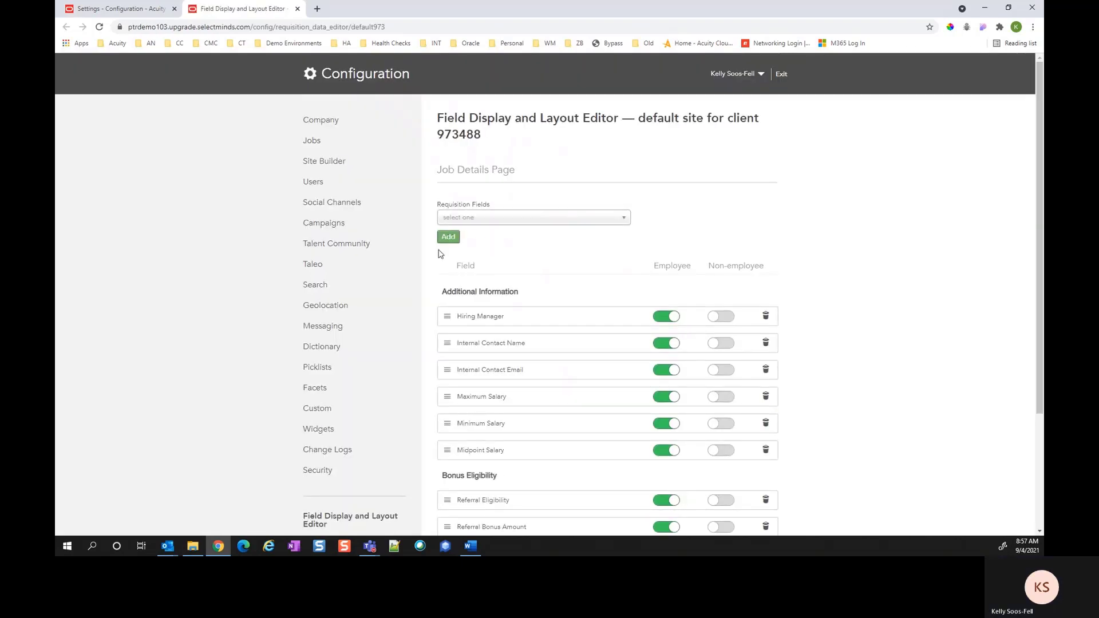
{"action": "scroll", "coordinate": [438, 252], "scroll_direction": "down", "scroll_amount": 1}
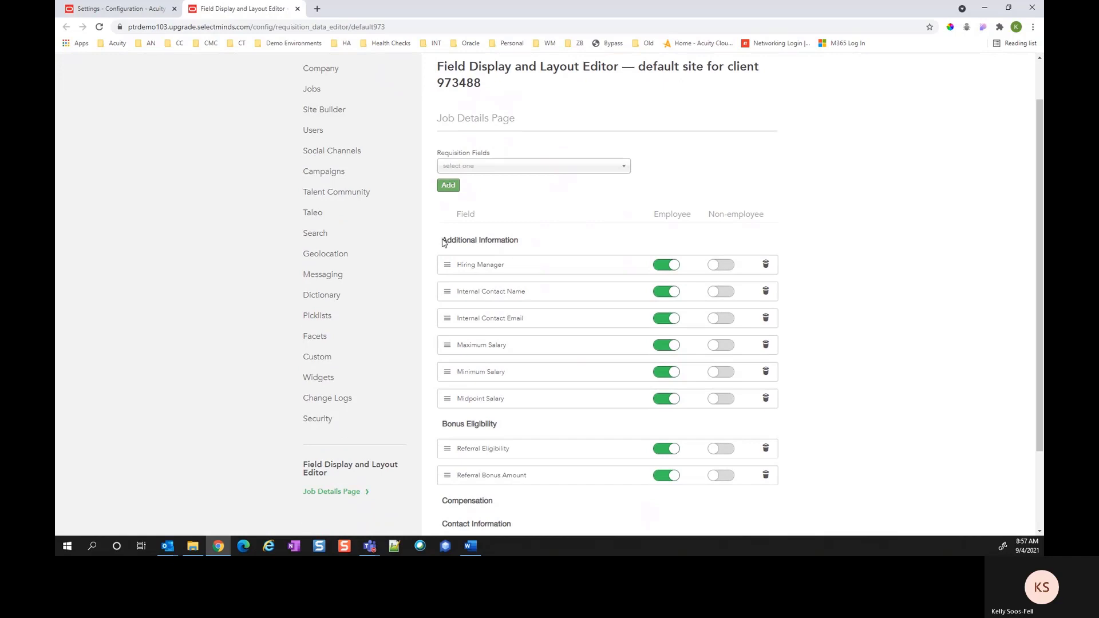
{"action": "scroll", "coordinate": [443, 229], "scroll_direction": "down", "scroll_amount": 1}
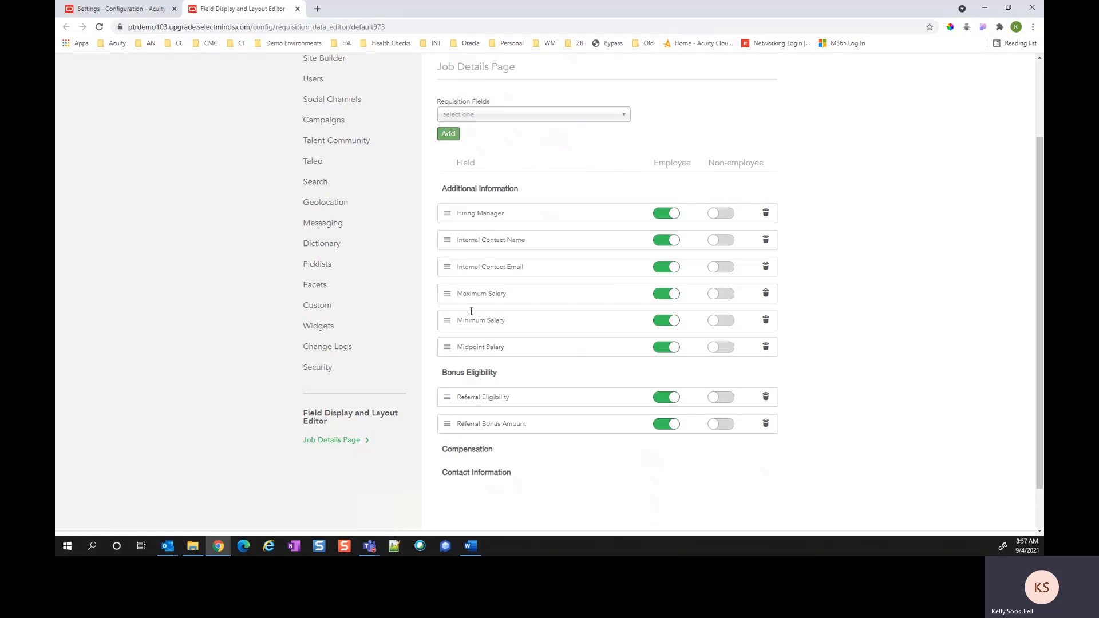
{"action": "left_click_drag", "start_coordinate": [447, 293], "coordinate": [455, 272]}
{"action": "scroll", "coordinate": [658, 435], "scroll_direction": "up", "scroll_amount": 2}
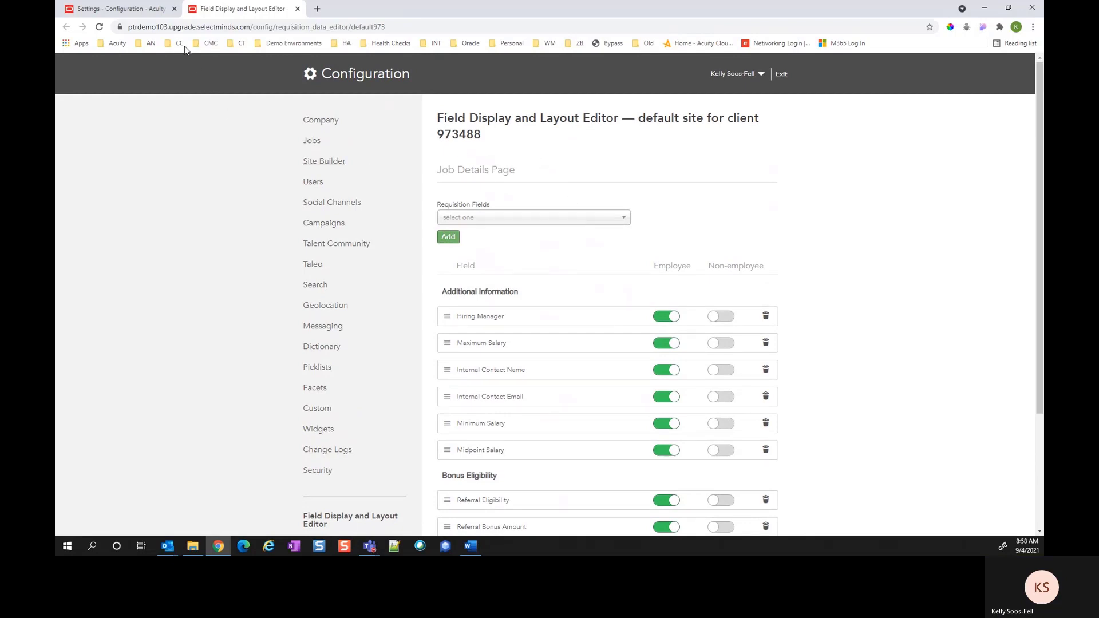
Return to the site settings and check the available values for Max # of Category Tiles to Display
{"action": "left_click", "coordinate": [161, 12]}
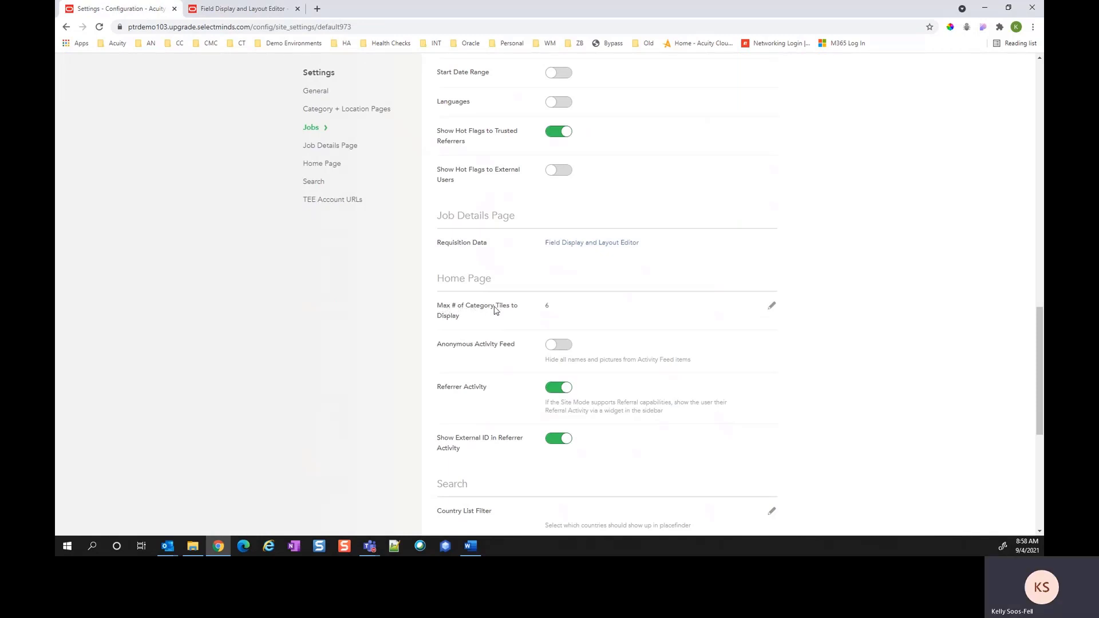
{"action": "double_click", "coordinate": [548, 306]}
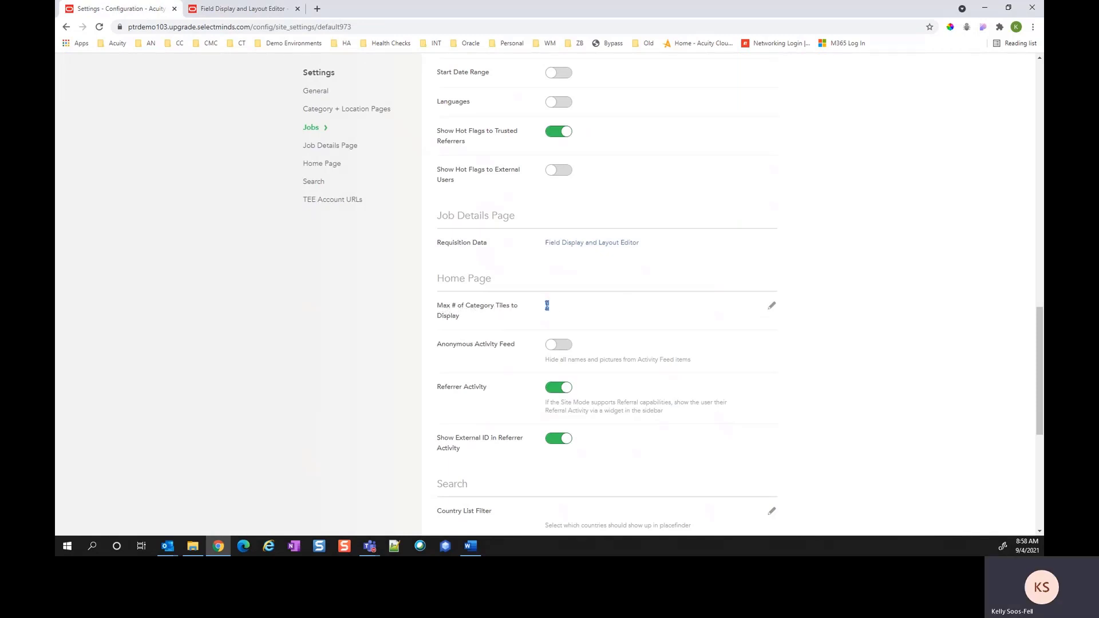
{"action": "left_click", "coordinate": [772, 306]}
{"action": "left_click", "coordinate": [732, 309]}
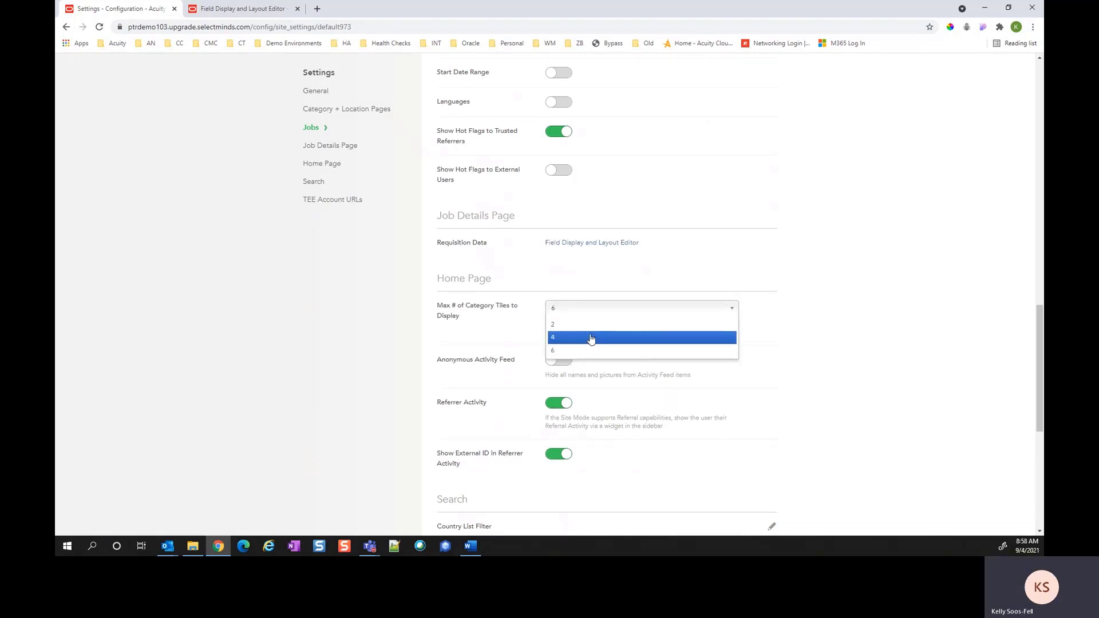
{"action": "left_click", "coordinate": [771, 338]}
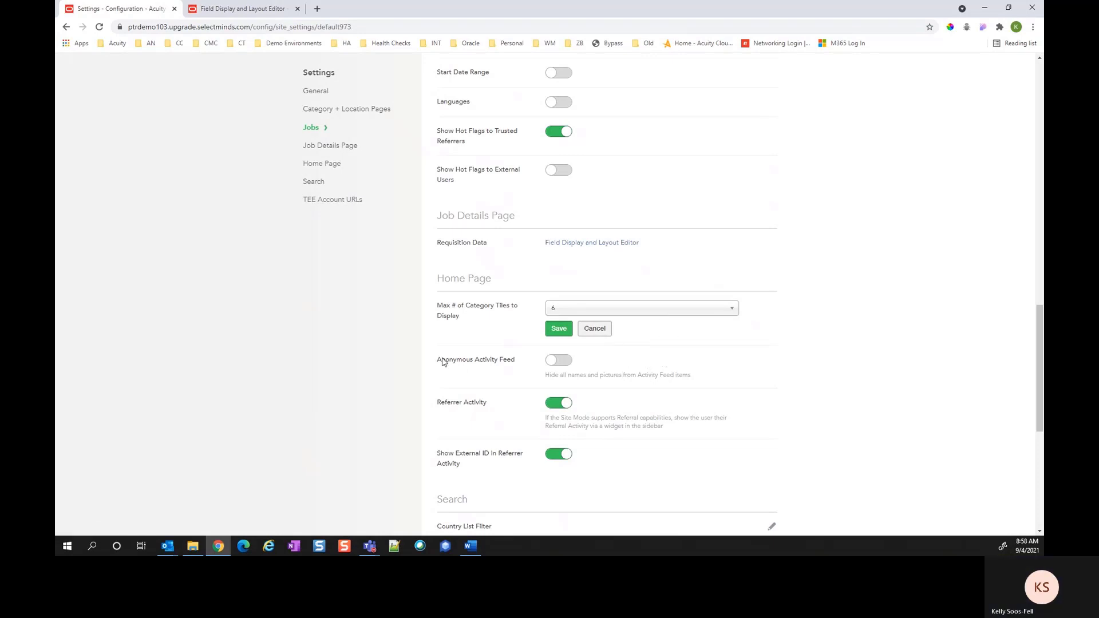
Examine the Home Page activity settings, the Search settings and the TEE Account URLs for guests and employees
{"action": "scroll", "coordinate": [459, 347], "scroll_direction": "down", "scroll_amount": 1}
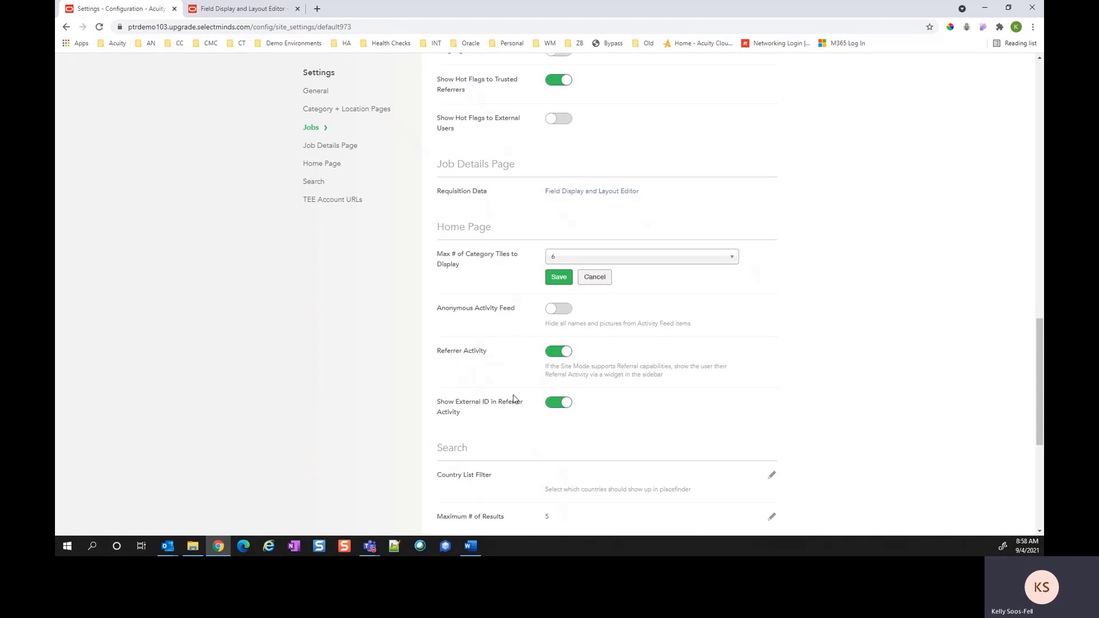
{"action": "scroll", "coordinate": [509, 407], "scroll_direction": "down", "scroll_amount": 2}
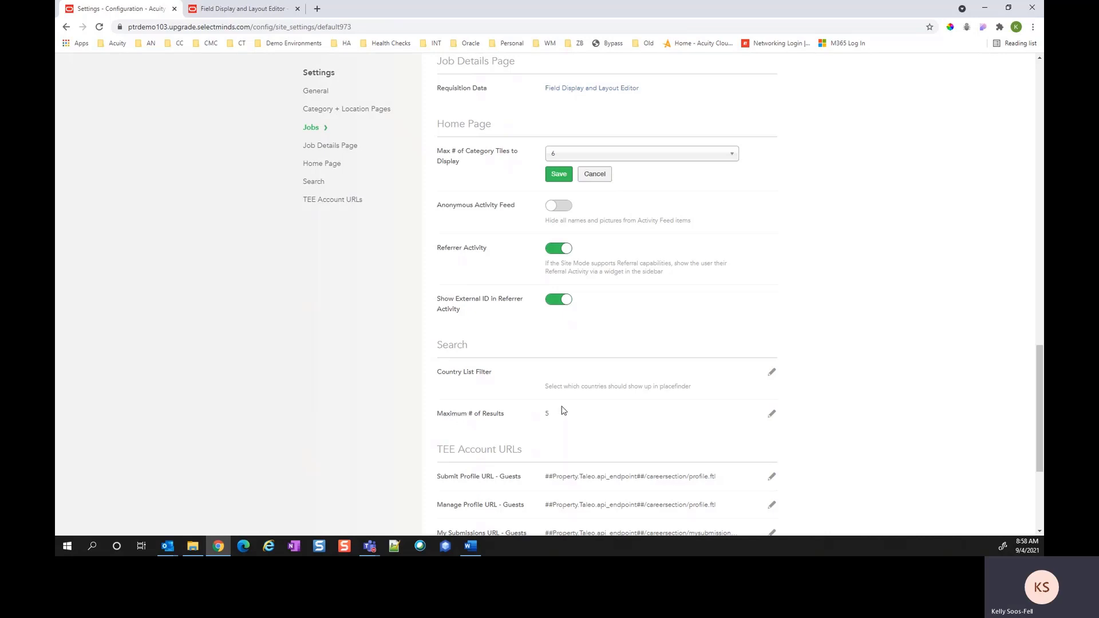
{"action": "scroll", "coordinate": [558, 418], "scroll_direction": "down", "scroll_amount": 3}
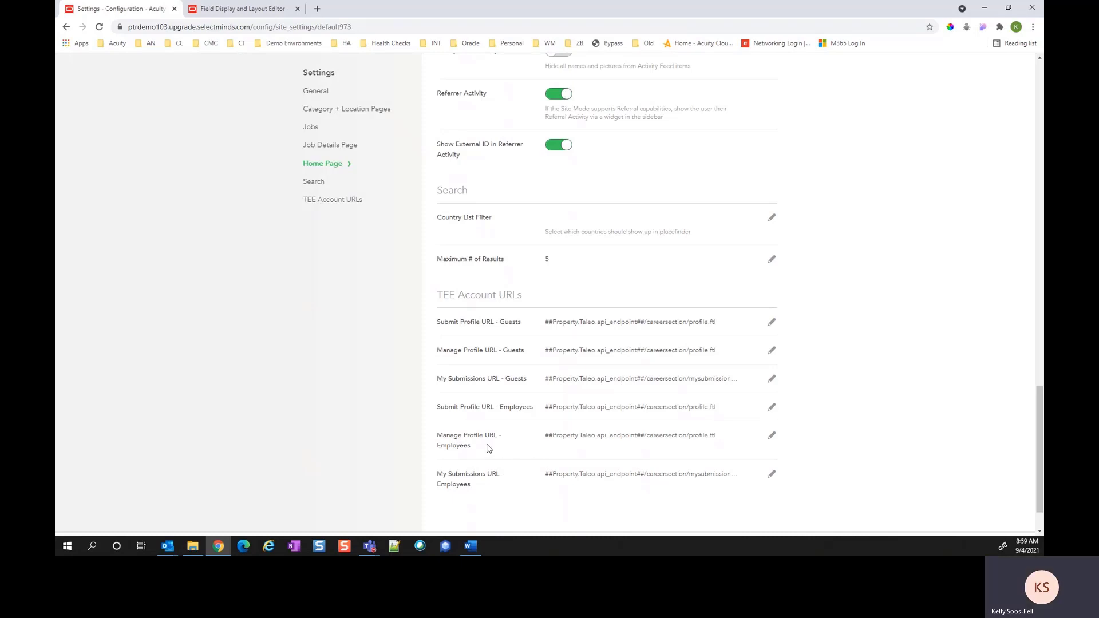
{"action": "left_click_drag", "start_coordinate": [436, 381], "coordinate": [530, 383]}
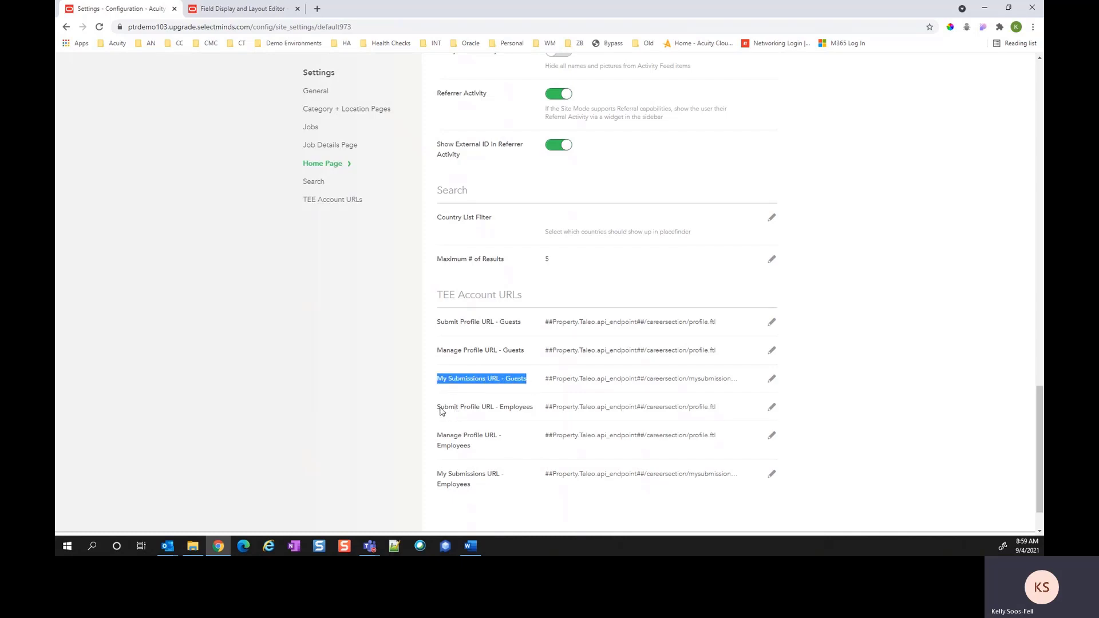
{"action": "left_click_drag", "start_coordinate": [441, 409], "coordinate": [532, 413]}
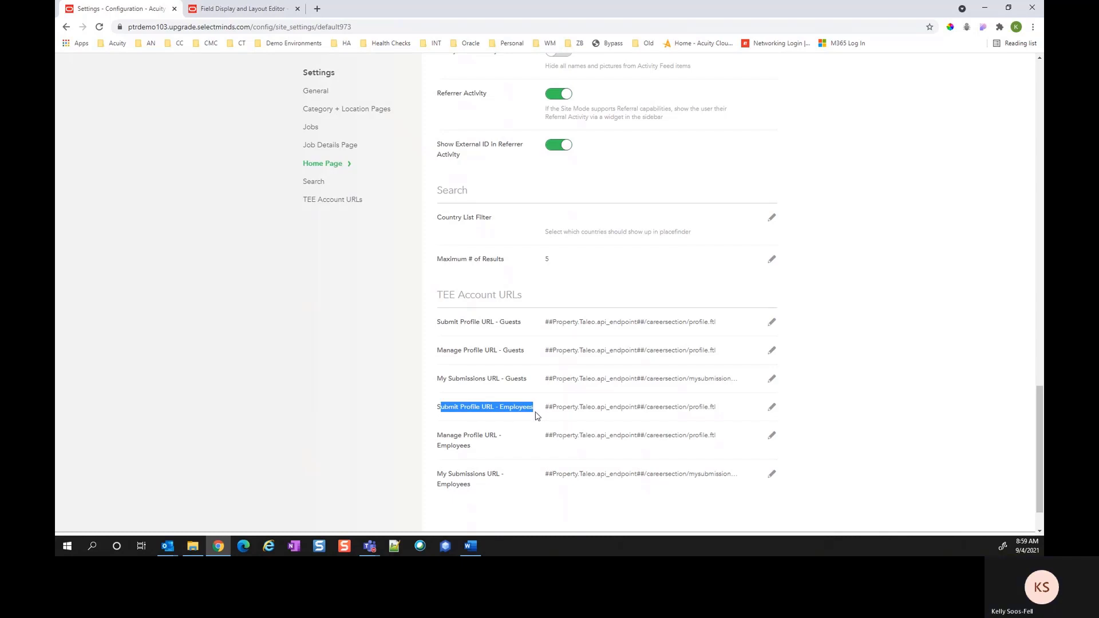
{"action": "scroll", "coordinate": [538, 416], "scroll_direction": "up", "scroll_amount": 16}
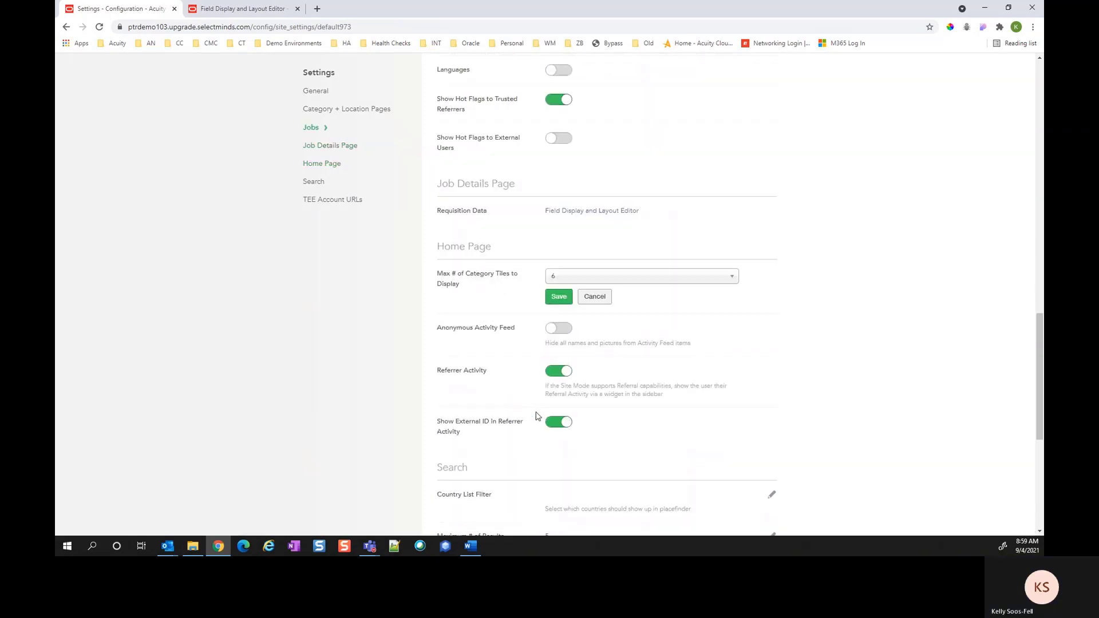
{"action": "scroll", "coordinate": [539, 416], "scroll_direction": "up", "scroll_amount": 5}
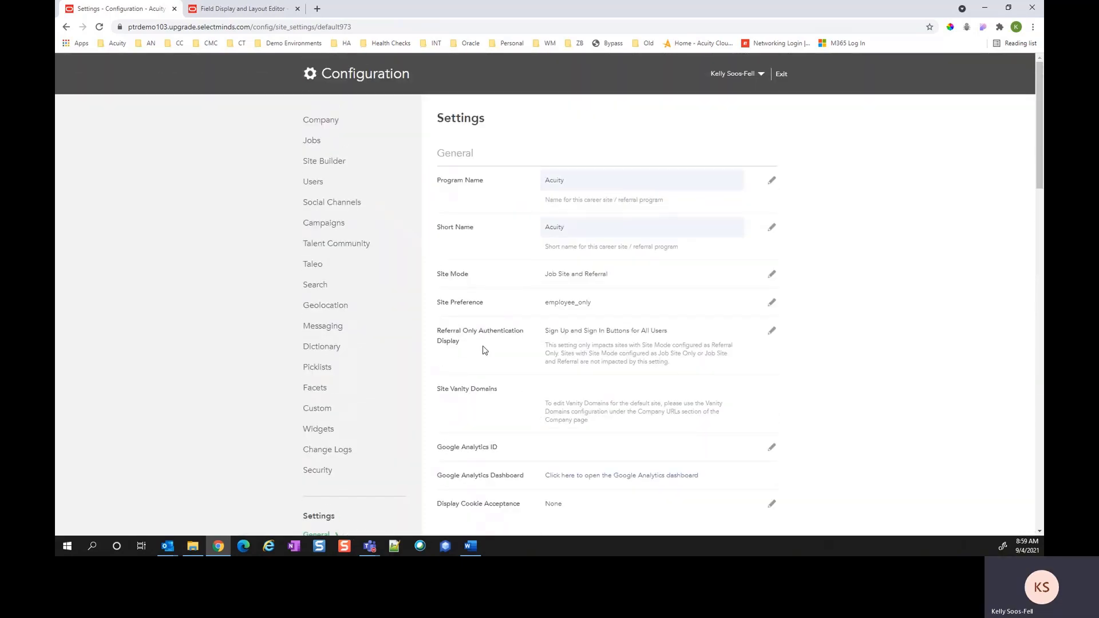
{"action": "left_click", "coordinate": [324, 162]}
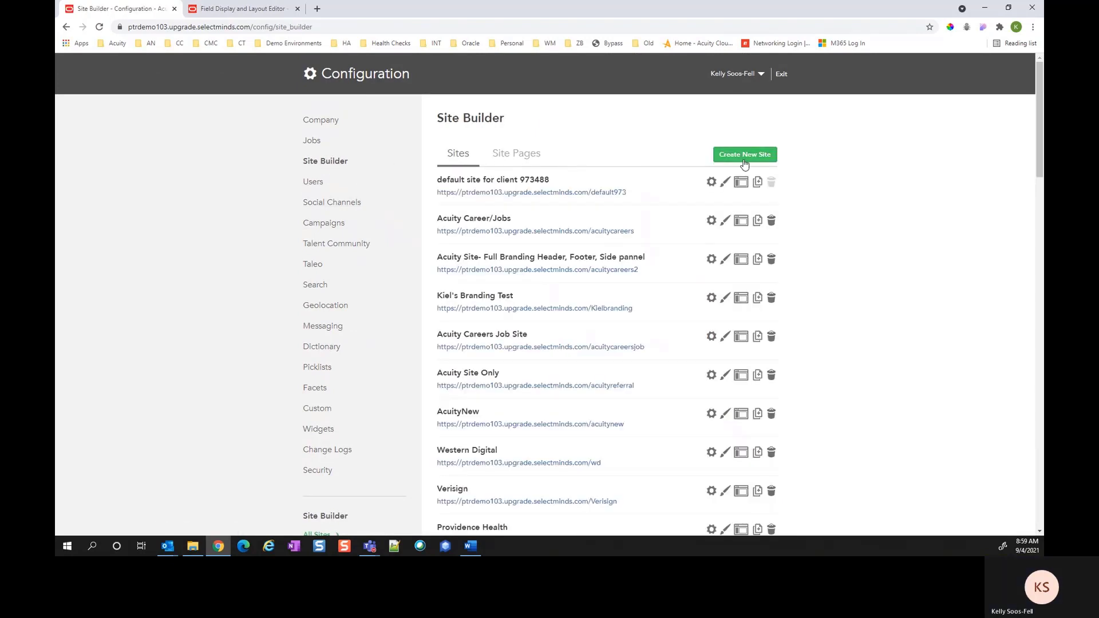
{"action": "left_click", "coordinate": [723, 183]}
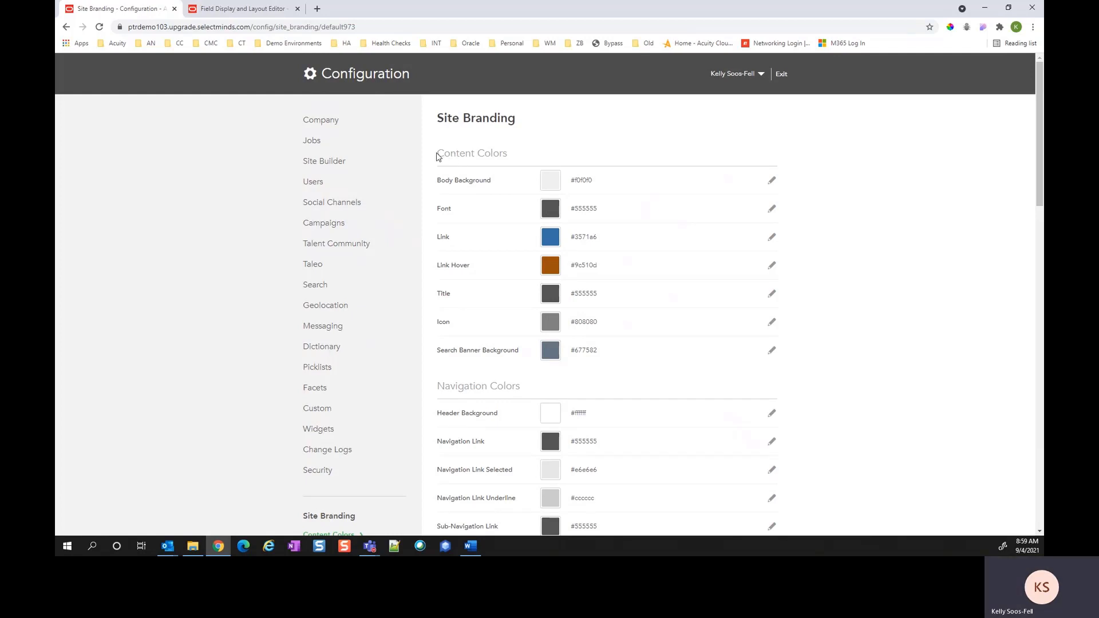
Examine the Site Branding colors for content, navigation, buttons and category tiles, including Search Banner Background
{"action": "left_click_drag", "start_coordinate": [440, 153], "coordinate": [512, 159]}
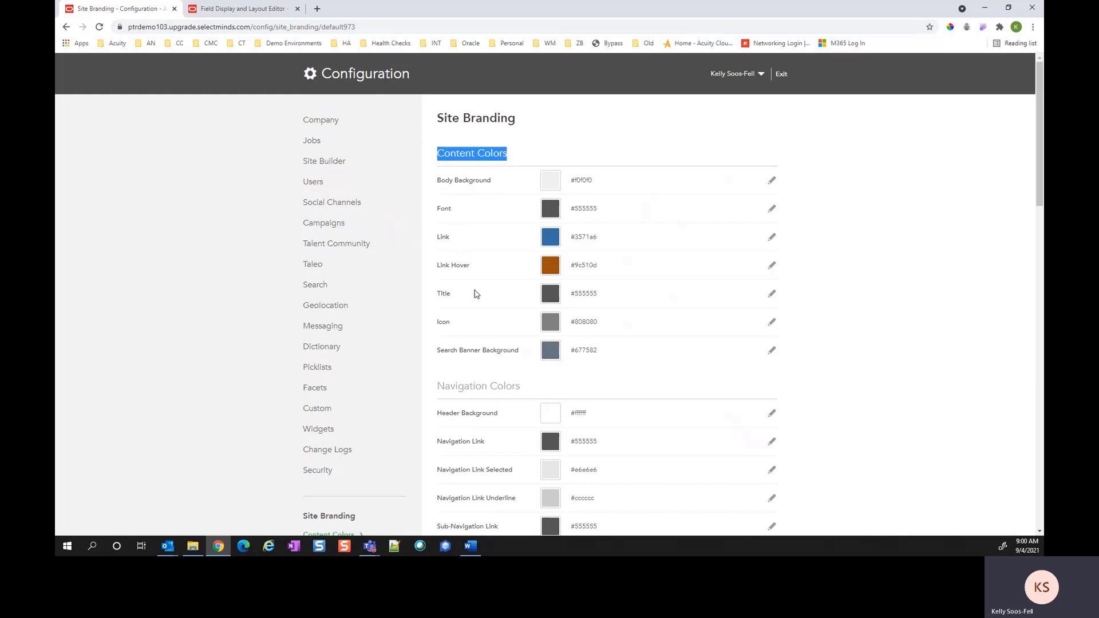
{"action": "scroll", "coordinate": [458, 291], "scroll_direction": "down", "scroll_amount": 2}
{"action": "left_click_drag", "start_coordinate": [441, 248], "coordinate": [514, 256]}
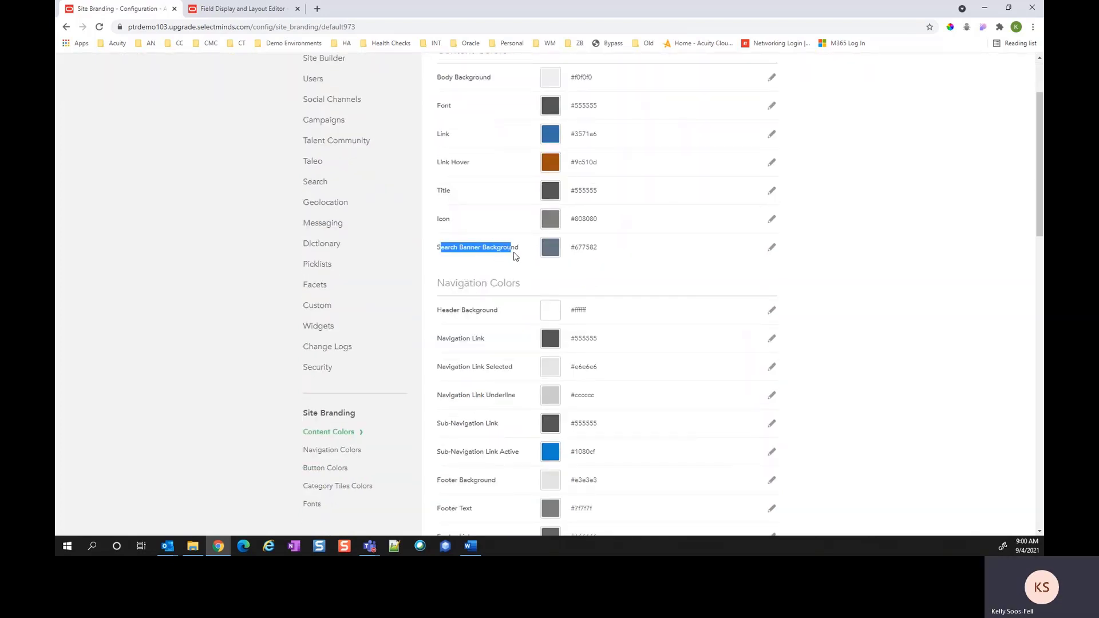
{"action": "scroll", "coordinate": [515, 255], "scroll_direction": "down", "scroll_amount": 3}
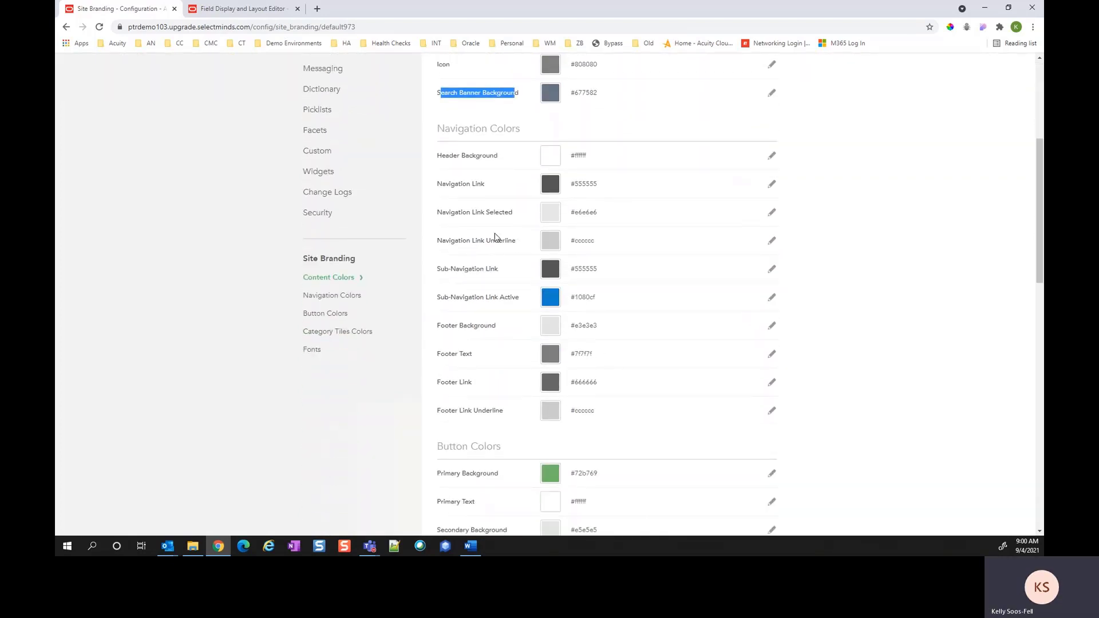
{"action": "scroll", "coordinate": [502, 240], "scroll_direction": "down", "scroll_amount": 5}
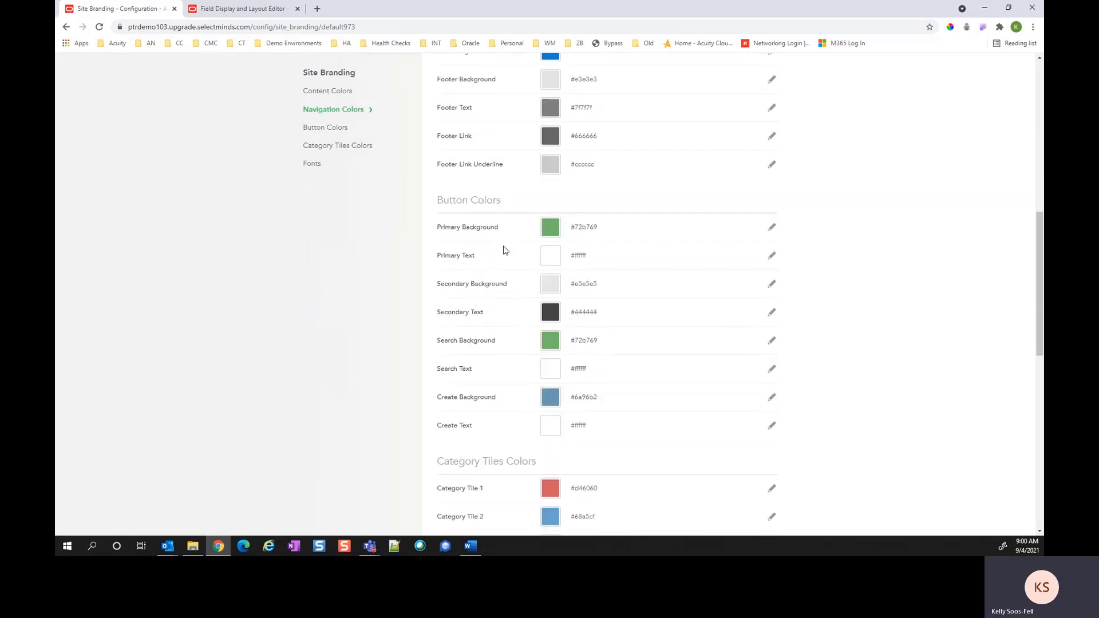
{"action": "scroll", "coordinate": [533, 342], "scroll_direction": "down", "scroll_amount": 4}
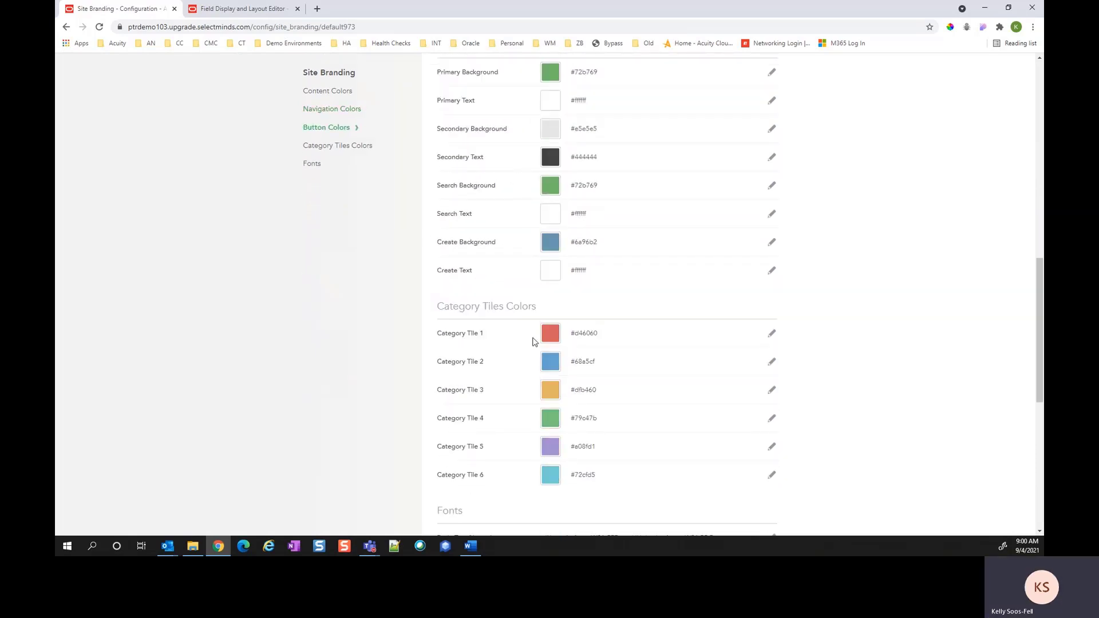
{"action": "left_click_drag", "start_coordinate": [445, 244], "coordinate": [538, 248]}
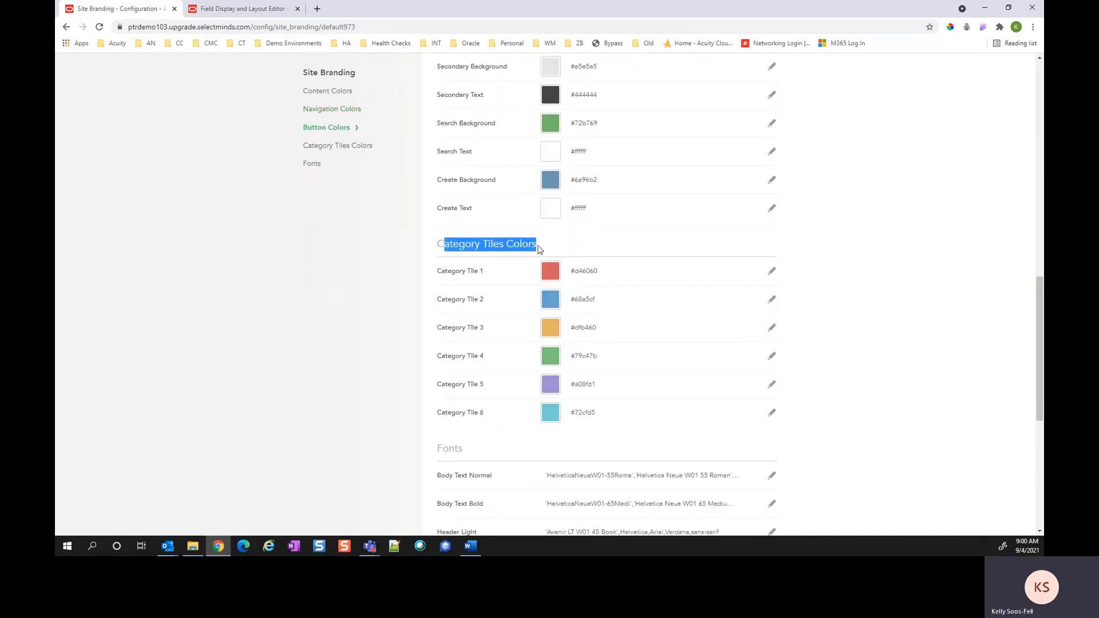
{"action": "scroll", "coordinate": [539, 249], "scroll_direction": "down", "scroll_amount": 2}
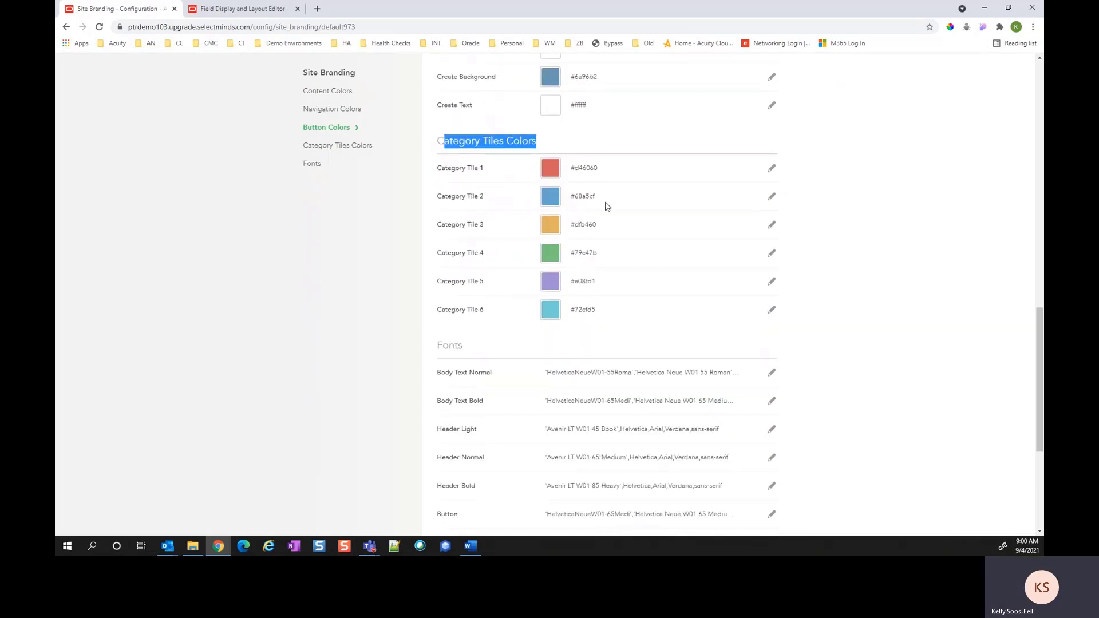
Open the Create Background button color's hex code for editing and cancel without saving
{"action": "scroll", "coordinate": [602, 336], "scroll_direction": "up", "scroll_amount": 1}
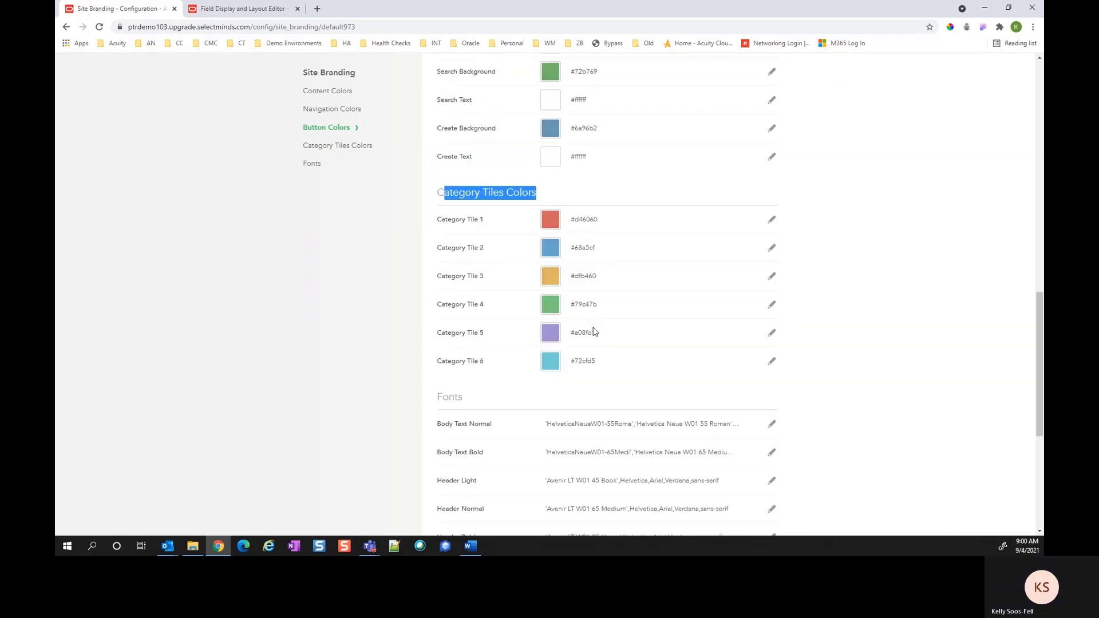
{"action": "scroll", "coordinate": [596, 332], "scroll_direction": "up", "scroll_amount": 2}
{"action": "scroll", "coordinate": [593, 326], "scroll_direction": "up", "scroll_amount": 1}
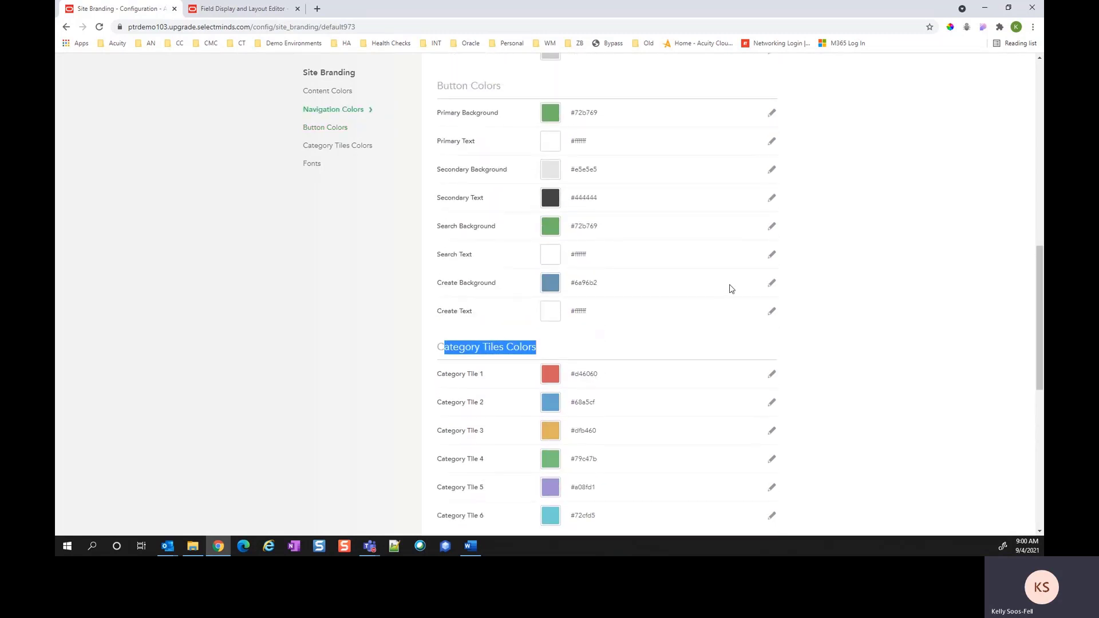
{"action": "left_click", "coordinate": [773, 285]}
{"action": "left_click_drag", "start_coordinate": [571, 282], "coordinate": [541, 283]}
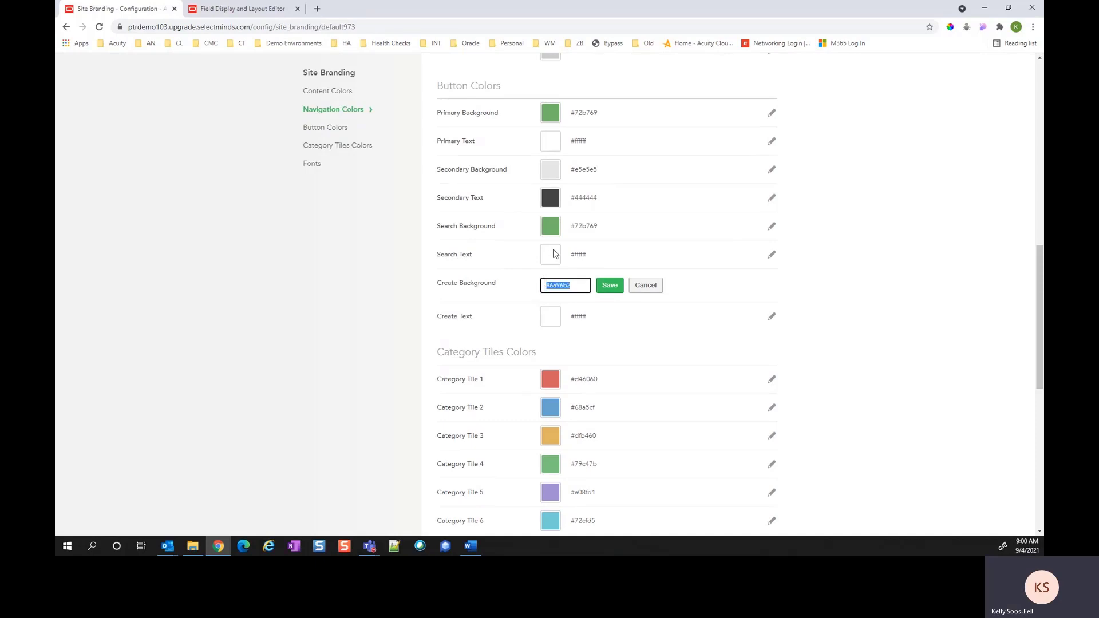
{"action": "left_click", "coordinate": [644, 285]}
Examine the Fonts section and highlight the fallback fonts Helvetica, Verdana and sans-serif in the Promo entry
{"action": "scroll", "coordinate": [769, 316], "scroll_direction": "down", "scroll_amount": 8}
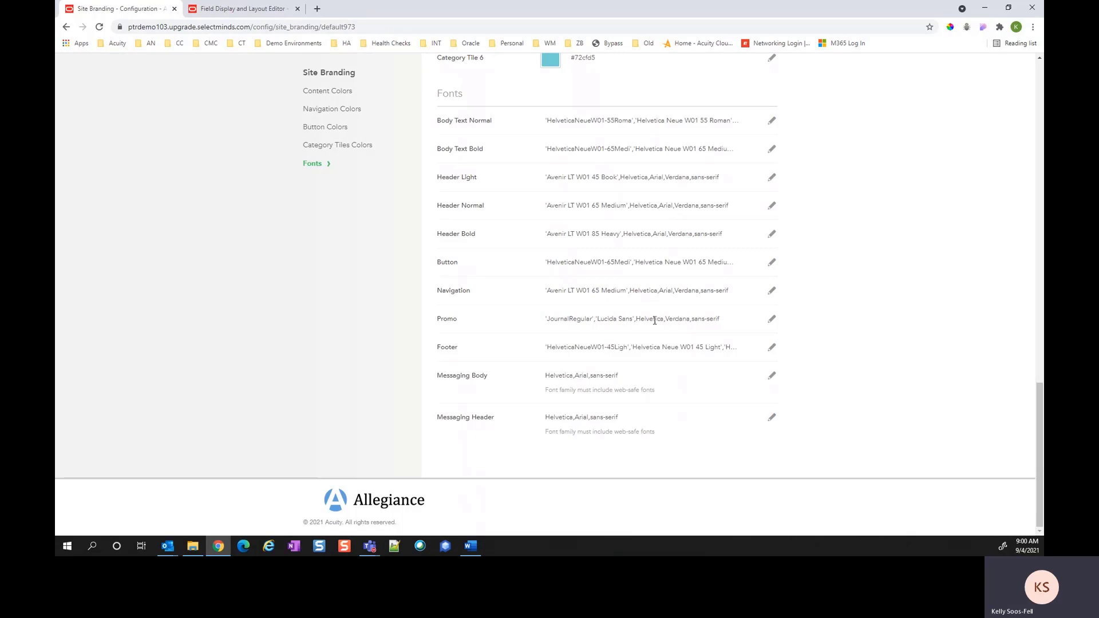
{"action": "left_click_drag", "start_coordinate": [723, 319], "coordinate": [637, 321]}
{"action": "left_click", "coordinate": [641, 319]}
{"action": "left_click_drag", "start_coordinate": [636, 319], "coordinate": [733, 321]}
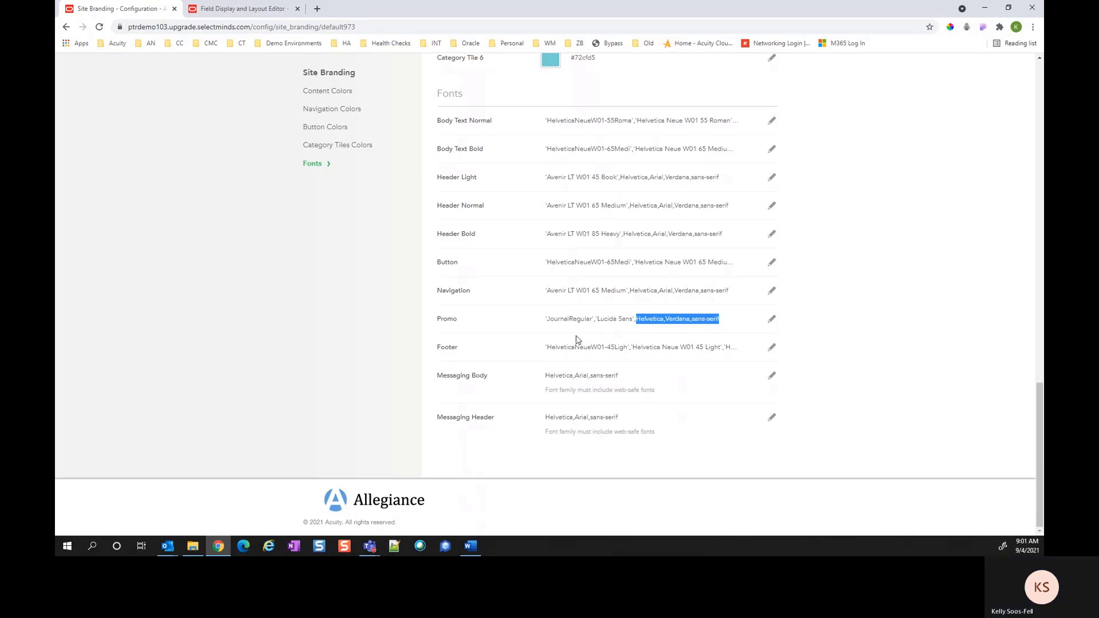
{"action": "scroll", "coordinate": [579, 340], "scroll_direction": "up", "scroll_amount": 7}
{"action": "scroll", "coordinate": [578, 340], "scroll_direction": "up", "scroll_amount": 12}
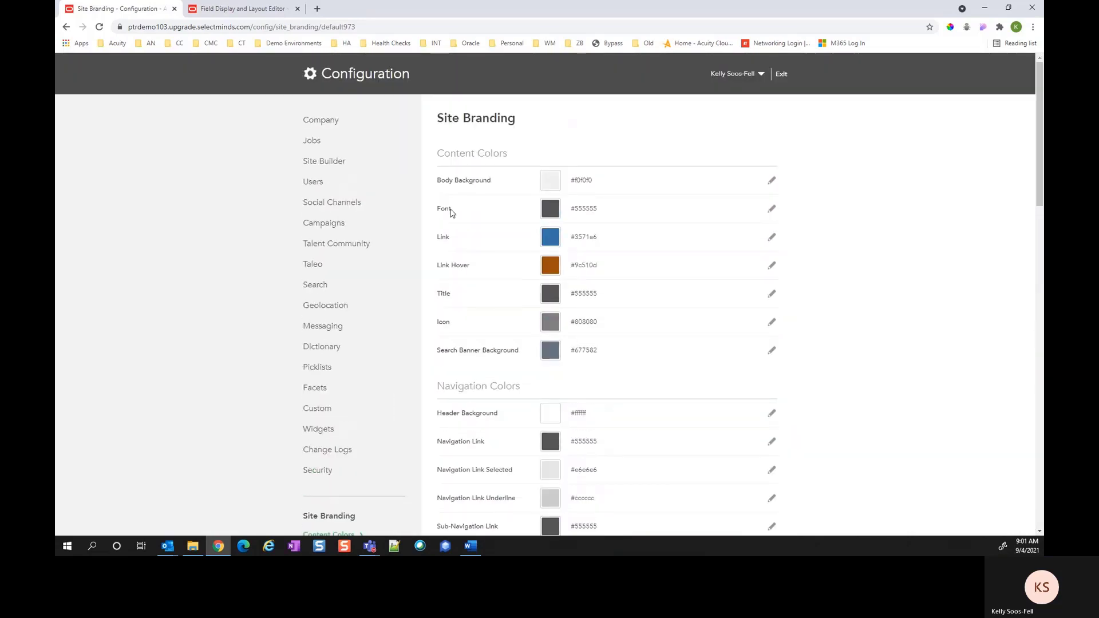
{"action": "left_click", "coordinate": [333, 163]}
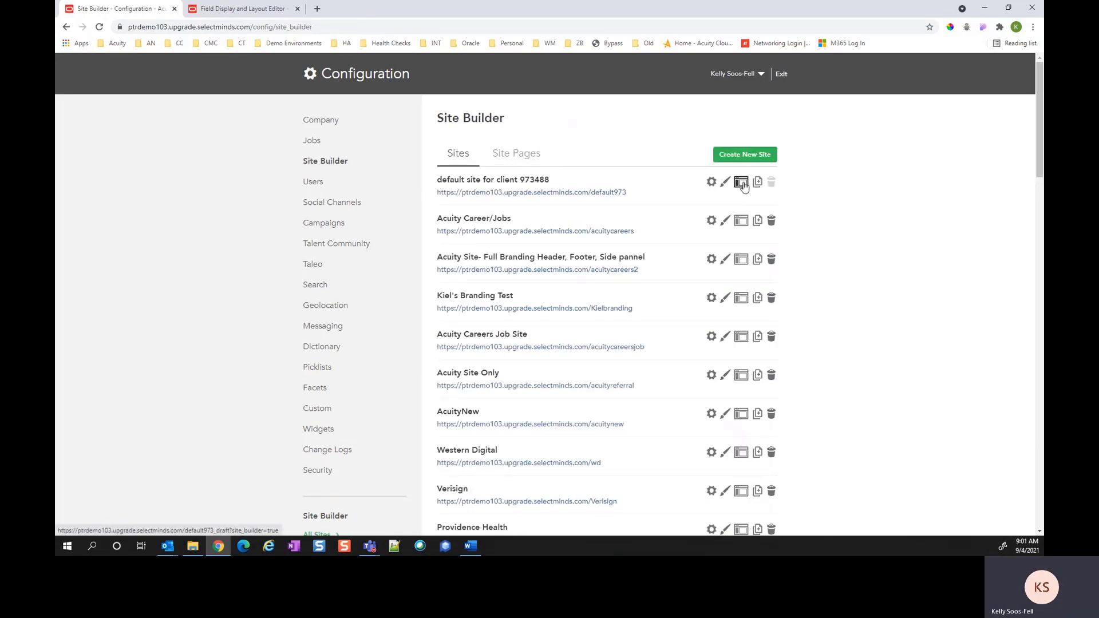
{"action": "left_click", "coordinate": [742, 184]}
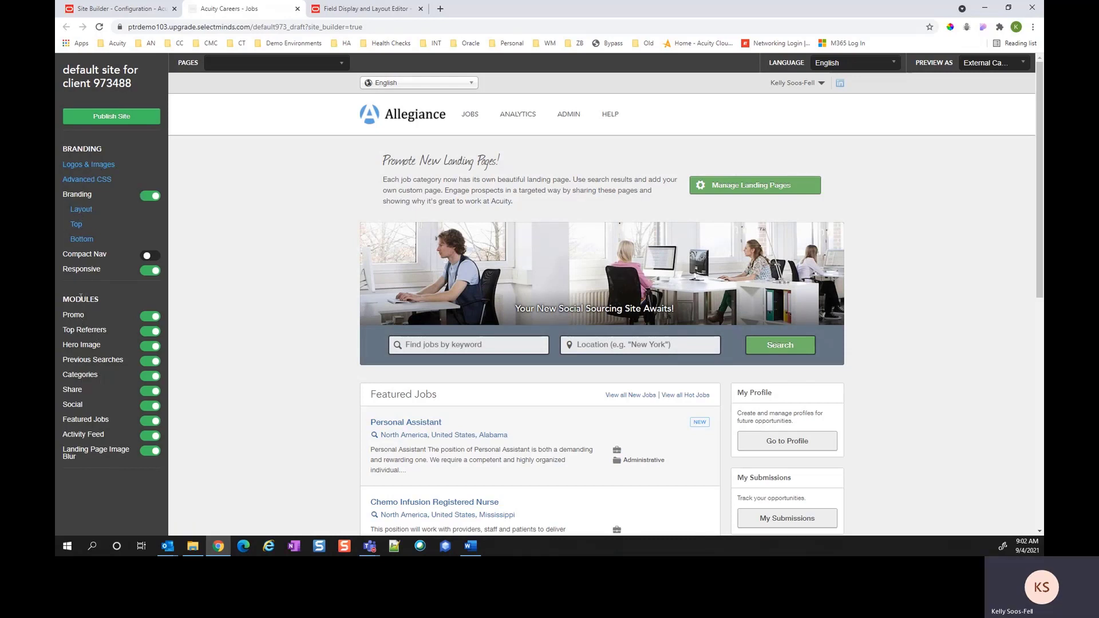
View the available branding layouts without saving a choice, and switch Compact Nav on and back off
{"action": "left_click", "coordinate": [79, 212]}
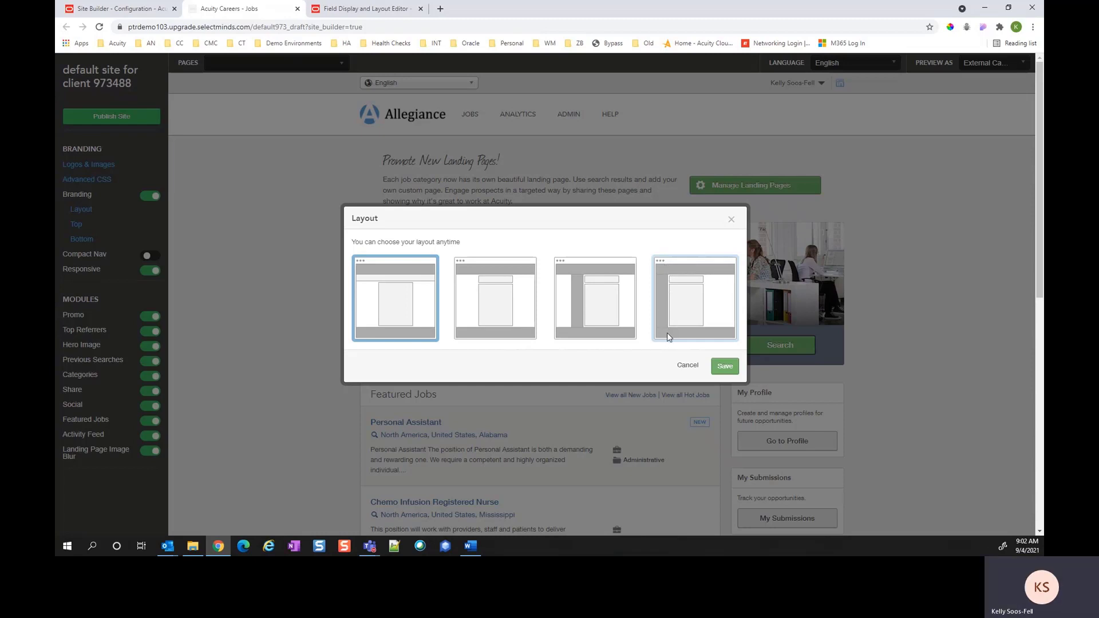
{"action": "left_click", "coordinate": [687, 364]}
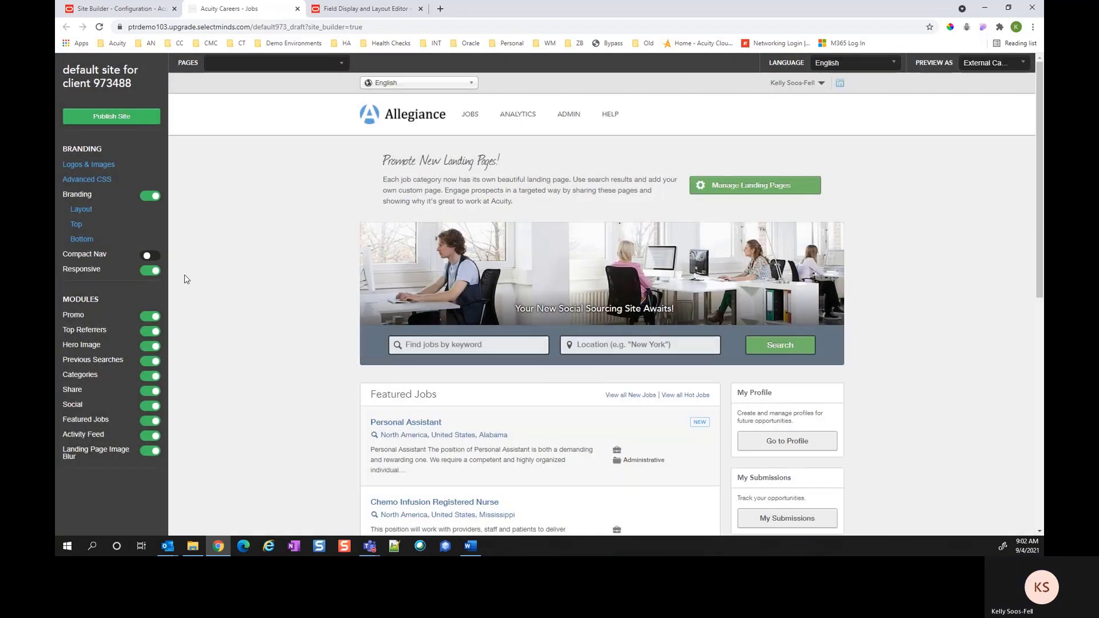
{"action": "left_click", "coordinate": [147, 256]}
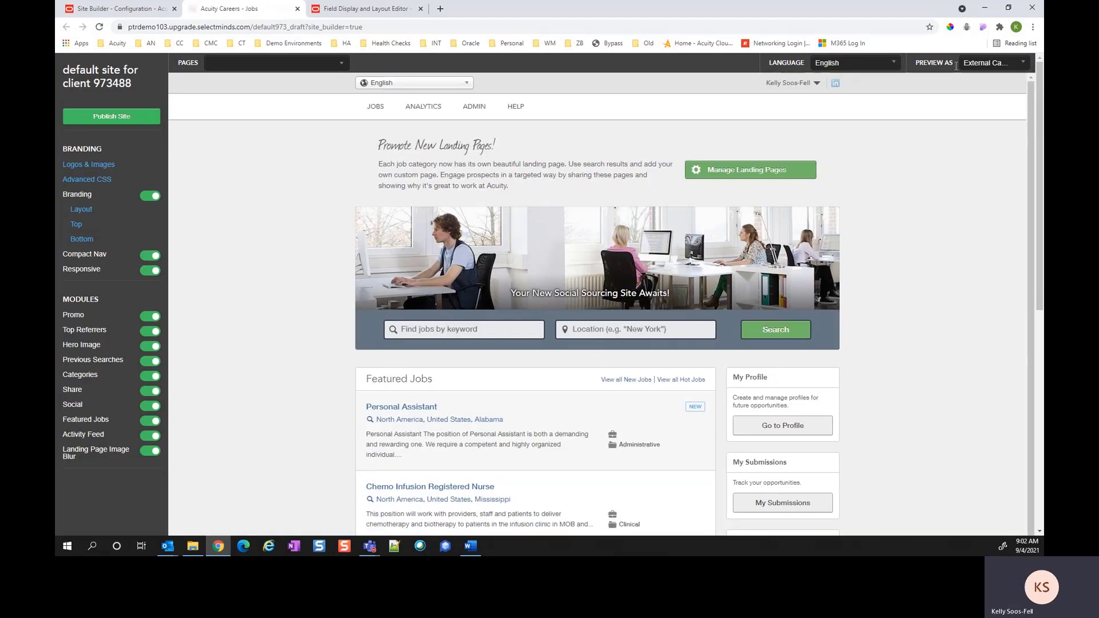
{"action": "left_click", "coordinate": [150, 257]}
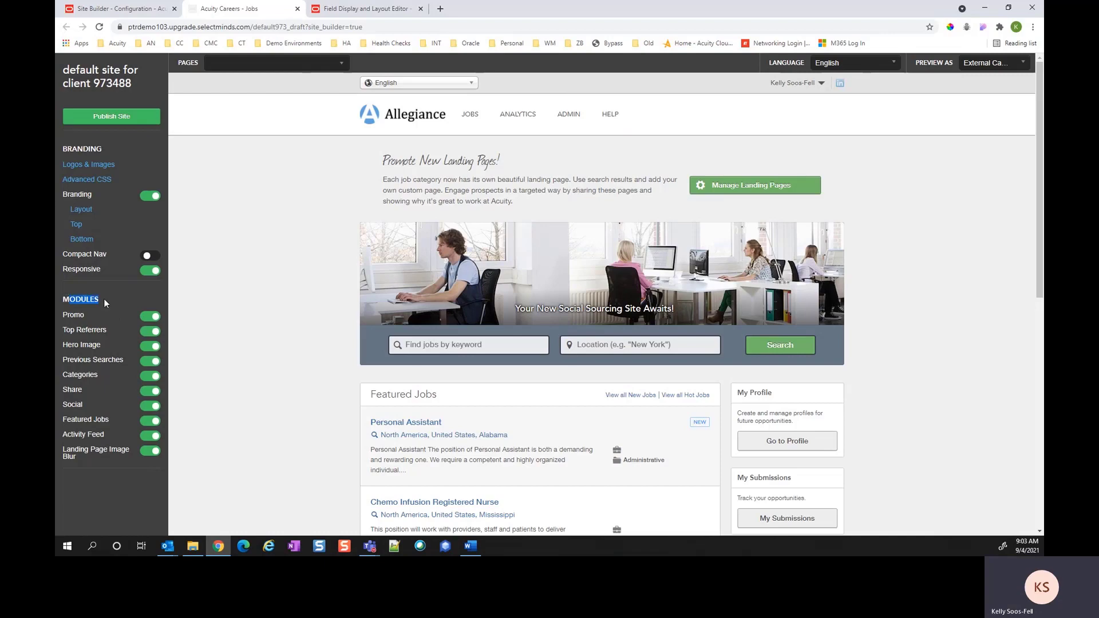
Switch the Promo module off and back on to compare the home page with and without it
{"action": "left_click_drag", "start_coordinate": [71, 314], "coordinate": [84, 314]}
{"action": "left_click", "coordinate": [156, 319]}
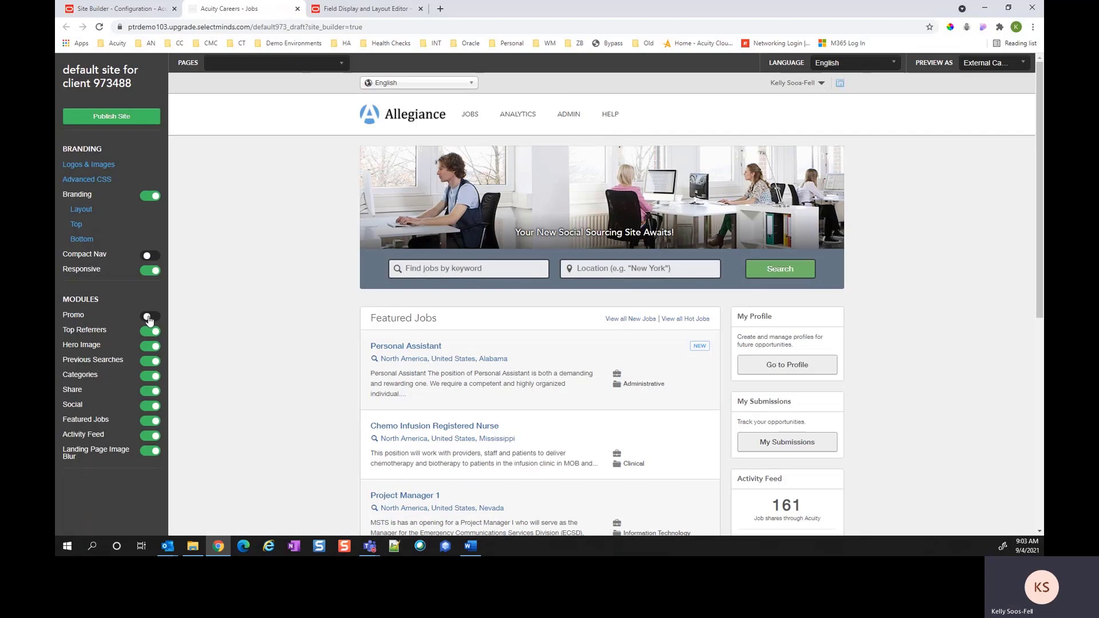
{"action": "left_click", "coordinate": [149, 319]}
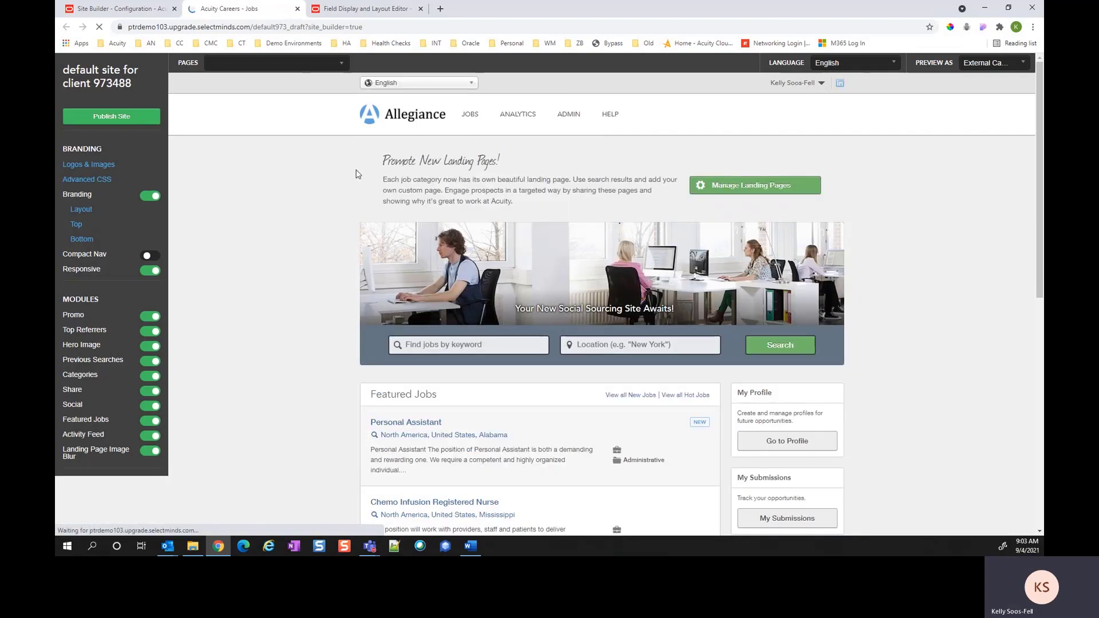
{"action": "mouse_move", "coordinate": [490, 171]}
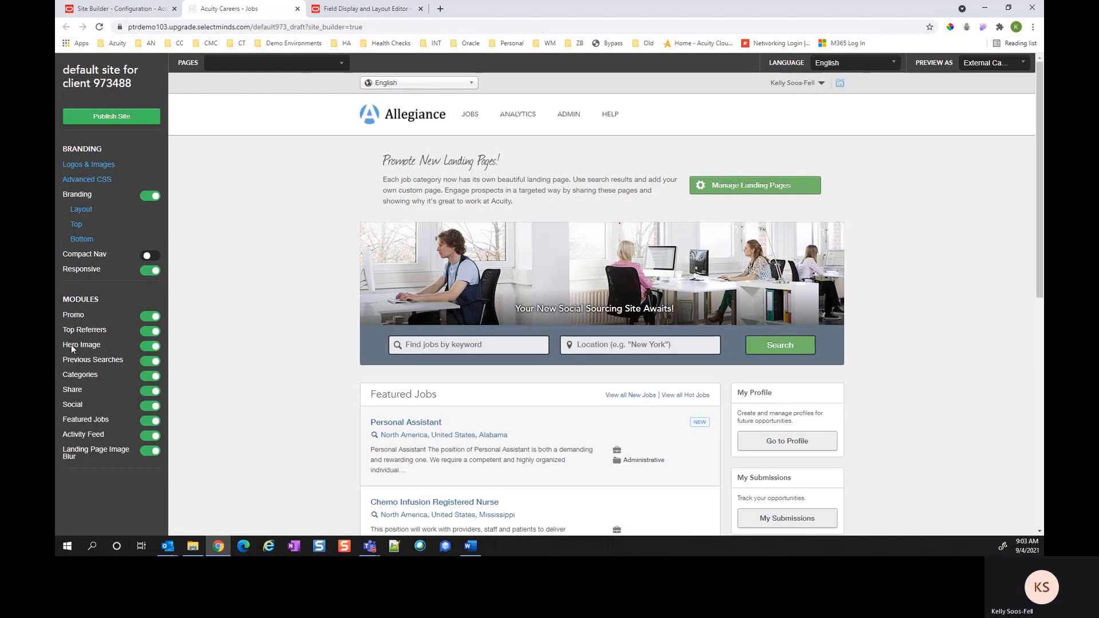
Switch the Hero Image module off and back on to preview its effect around the search banner
{"action": "mouse_move", "coordinate": [485, 240]}
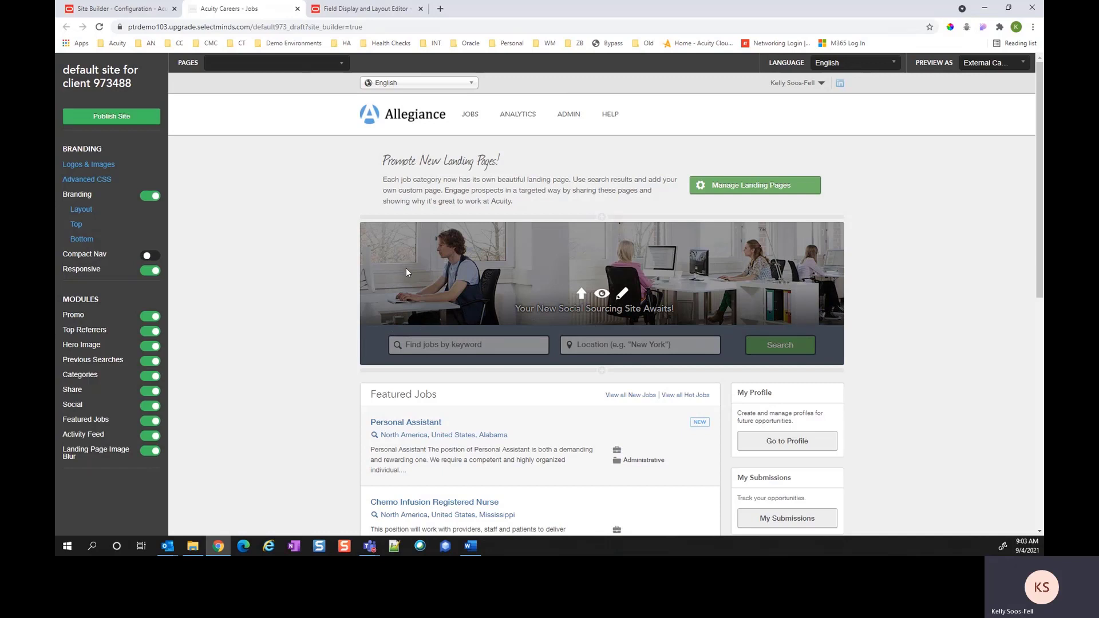
{"action": "left_click", "coordinate": [152, 347]}
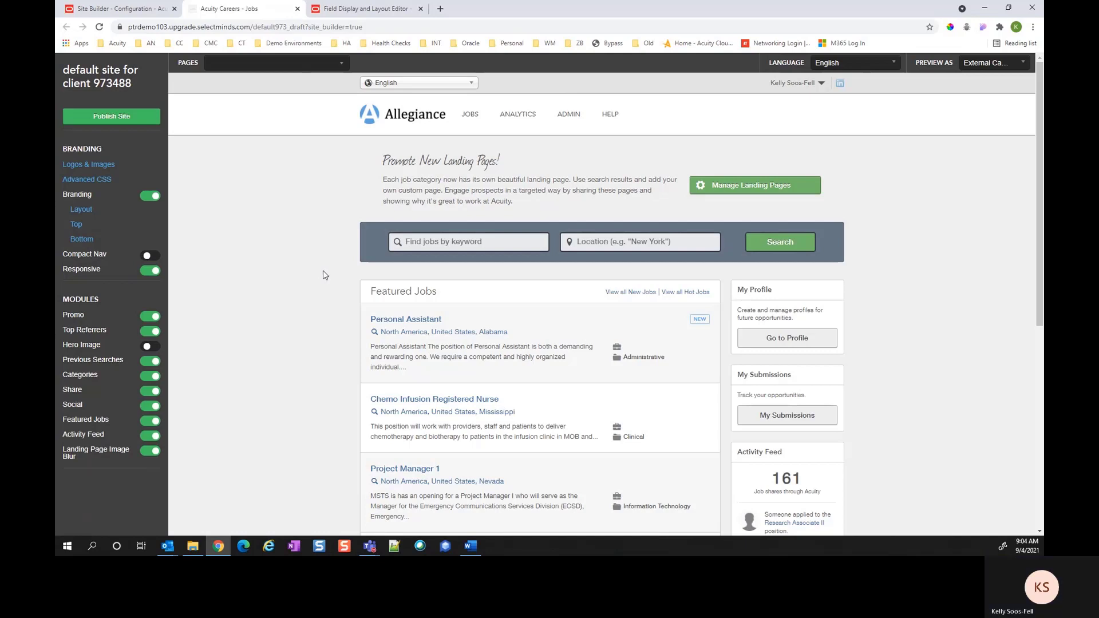
{"action": "left_click", "coordinate": [147, 346]}
Switch the Previous Searches module off and back on
{"action": "scroll", "coordinate": [229, 329], "scroll_direction": "down", "scroll_amount": 2}
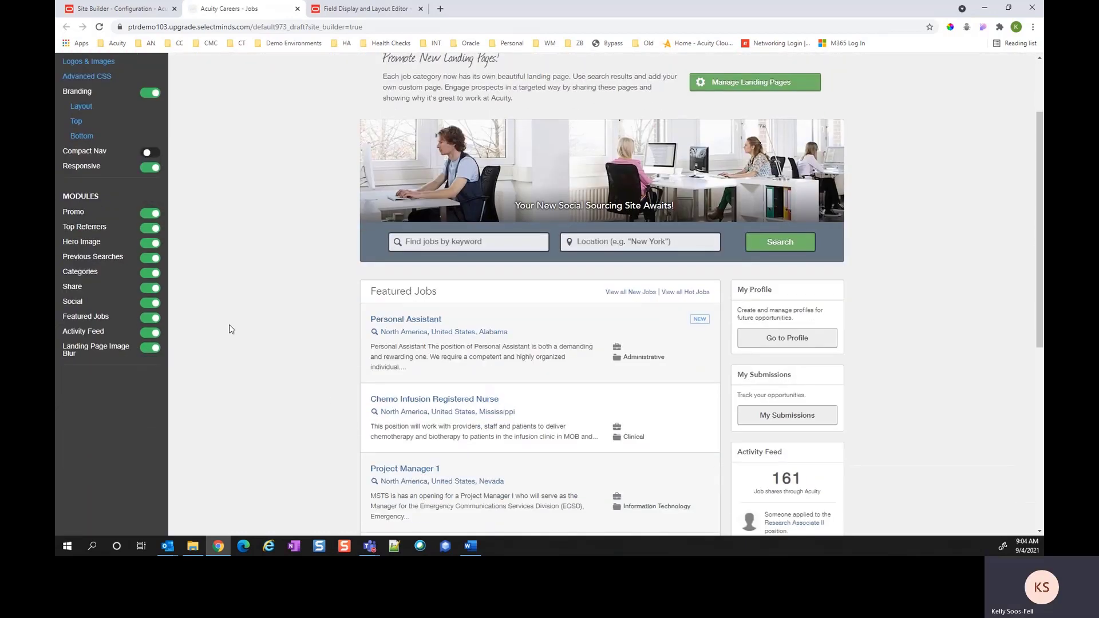
{"action": "left_click", "coordinate": [149, 259]}
{"action": "left_click", "coordinate": [149, 258]}
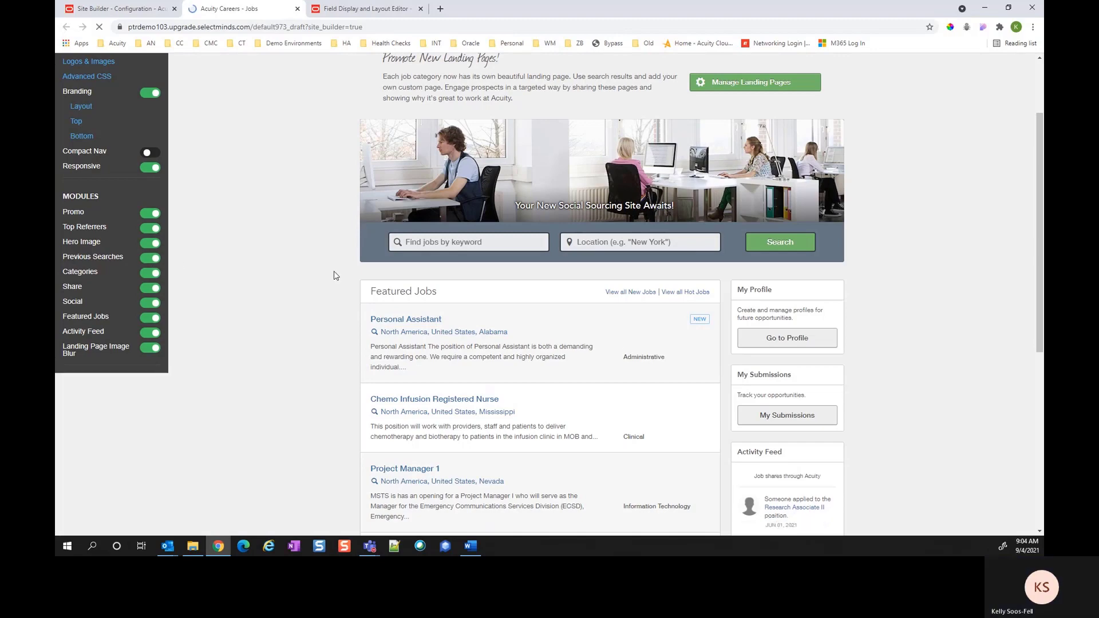
Review the remaining module options from Categories to Landing Page Image Blur alongside the home page's Featured Jobs and Activity Feed sections
{"action": "scroll", "coordinate": [477, 303], "scroll_direction": "down", "scroll_amount": 3}
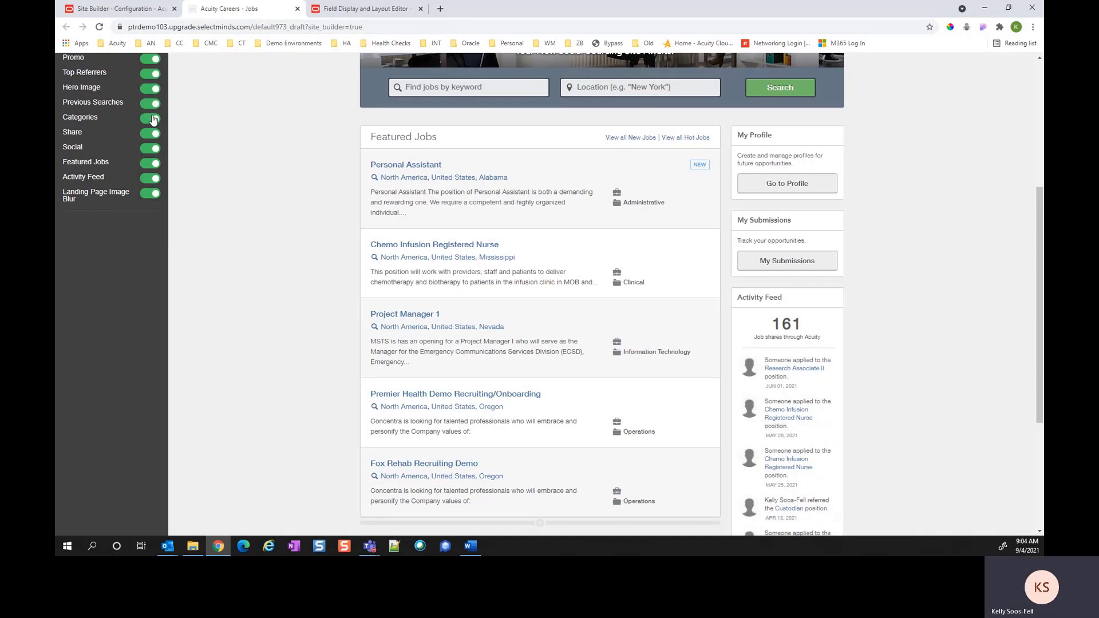
{"action": "scroll", "coordinate": [155, 123], "scroll_direction": "down", "scroll_amount": 2}
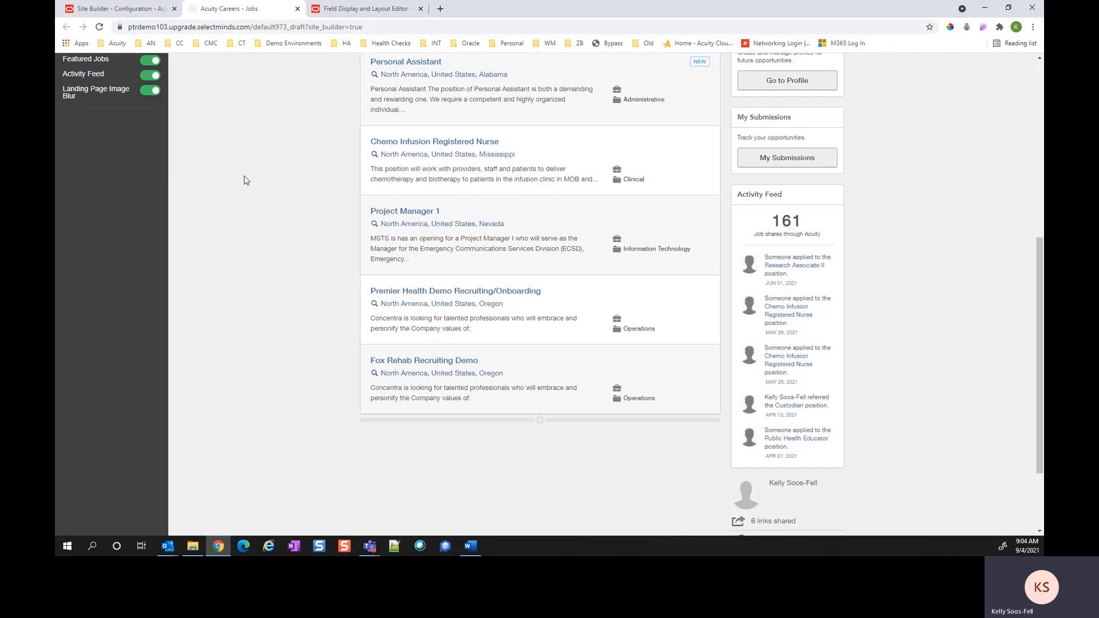
{"action": "scroll", "coordinate": [260, 189], "scroll_direction": "up", "scroll_amount": 2}
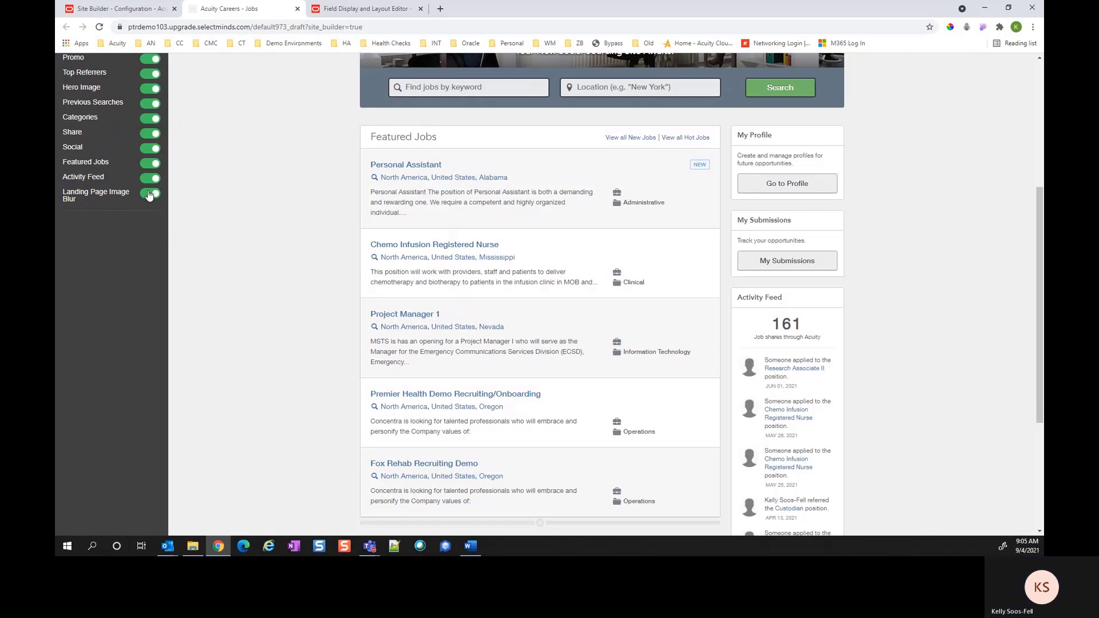
{"action": "mouse_move", "coordinate": [770, 492]}
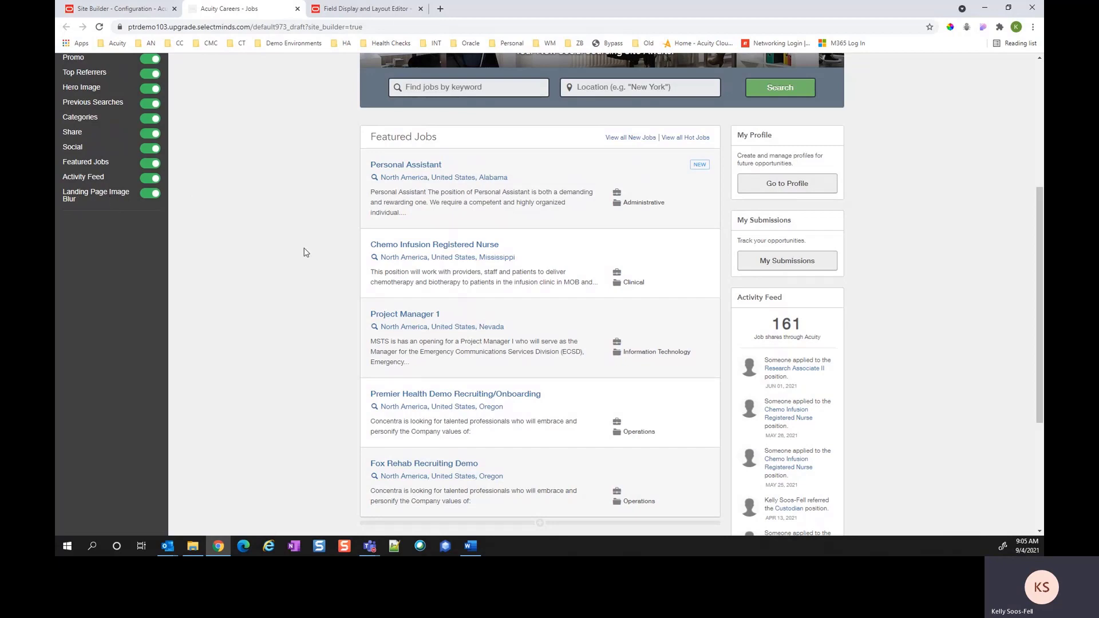
{"action": "scroll", "coordinate": [304, 271], "scroll_direction": "up", "scroll_amount": 1}
{"action": "scroll", "coordinate": [304, 272], "scroll_direction": "up", "scroll_amount": 3}
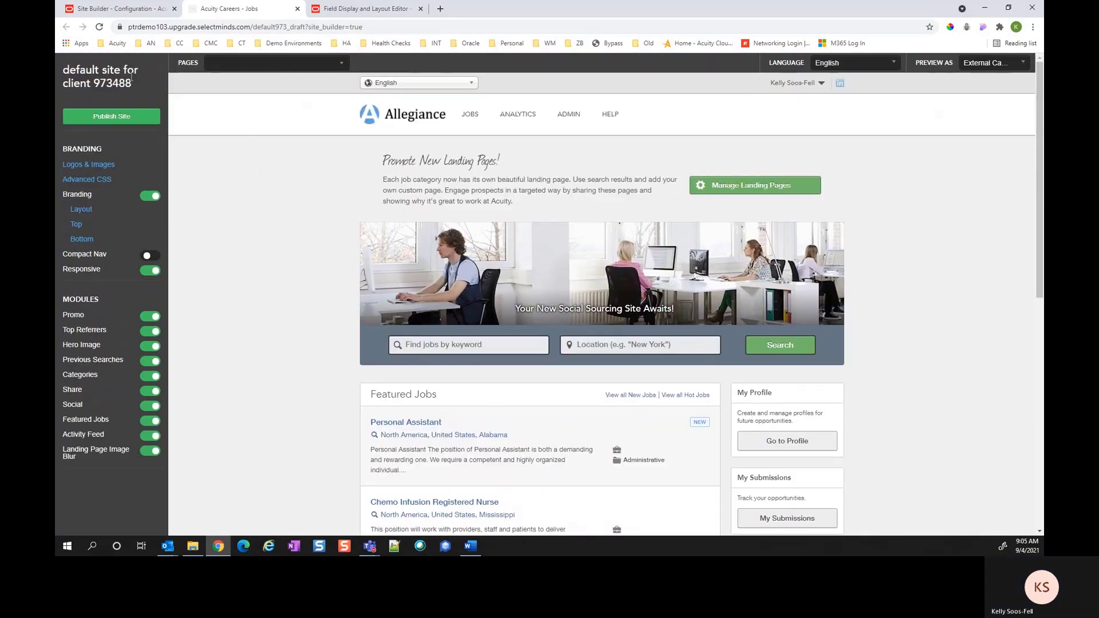
Return to the Site Builder configuration's list of sites and locate the copy option for the default site
{"action": "left_click", "coordinate": [115, 9]}
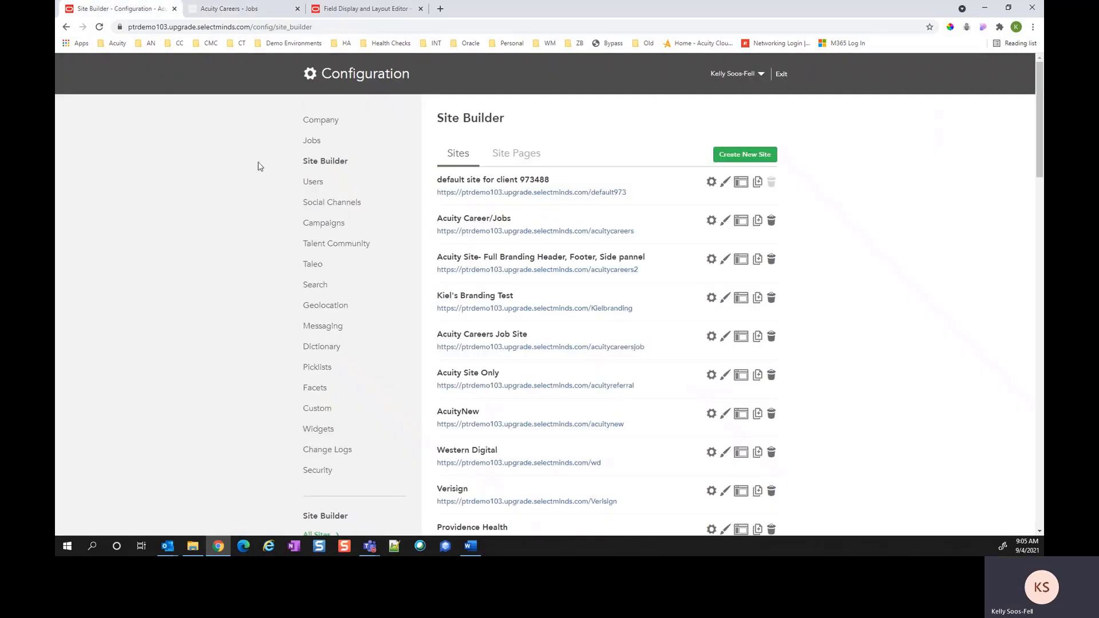
{"action": "left_click", "coordinate": [758, 183]}
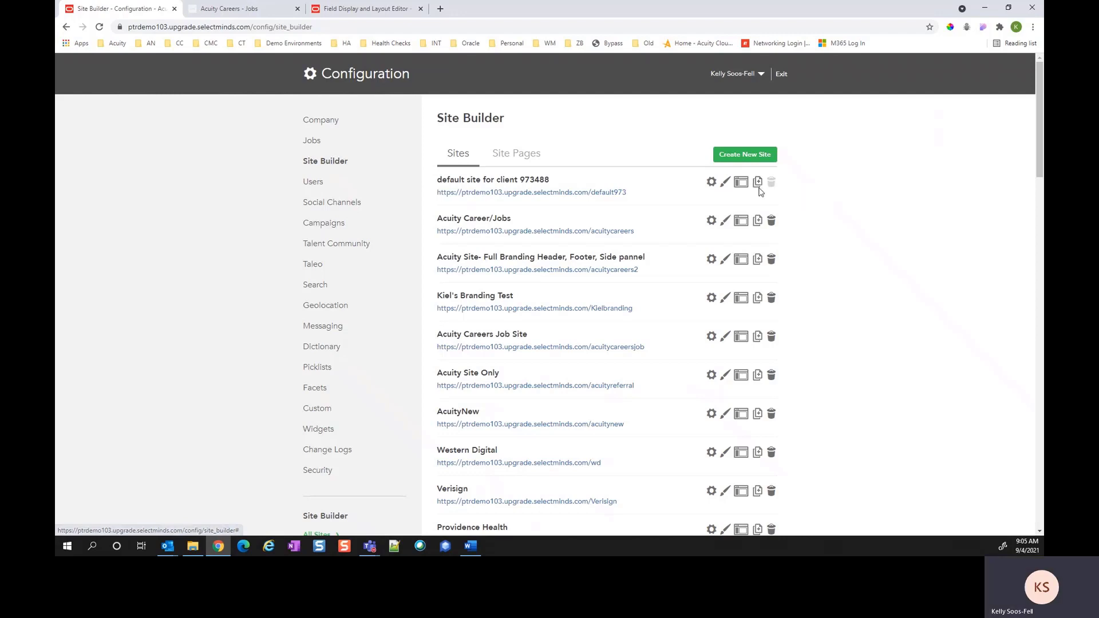